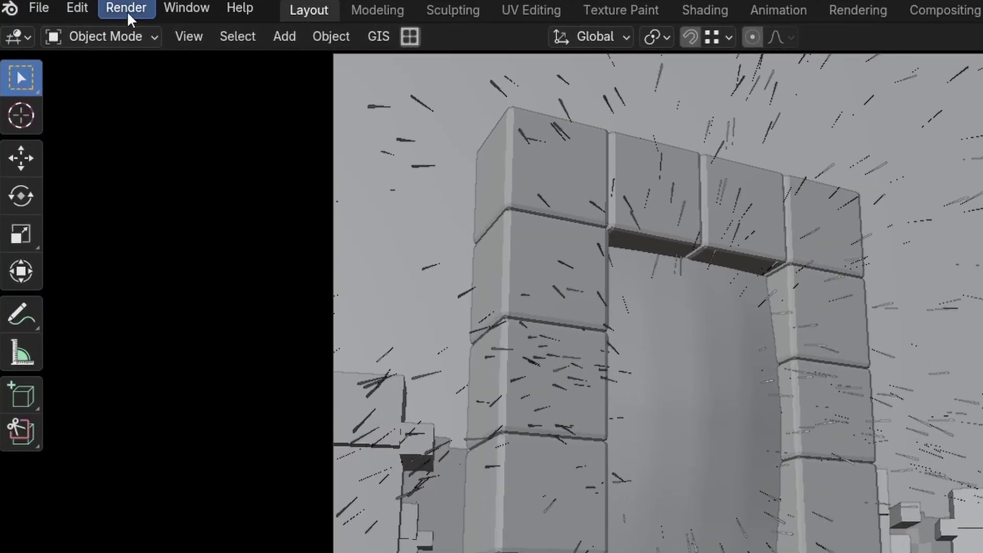
Orbit around the portal scene and switch the viewport to Material Preview shading
click(127, 12)
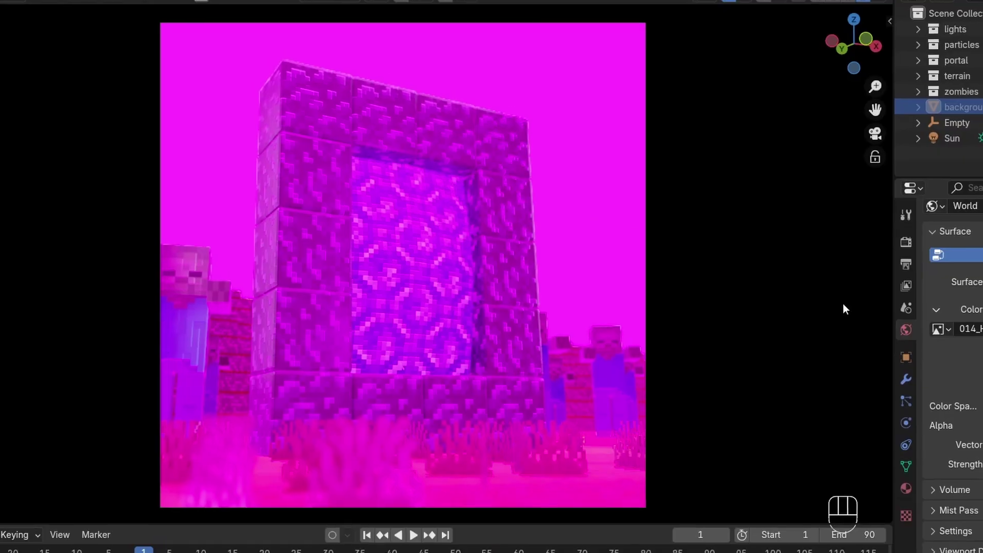
key(alt)
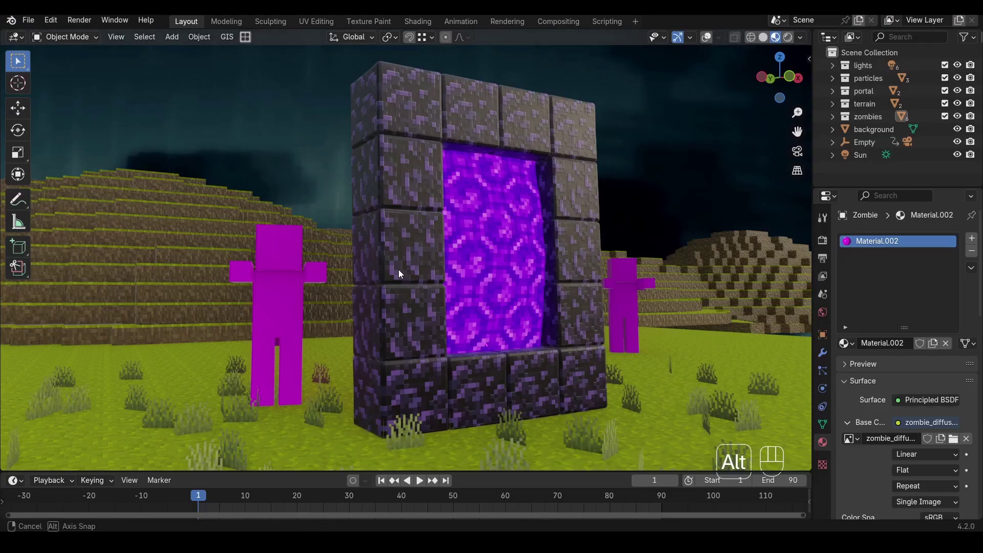
alt+middle_drag(398, 271, 463, 287)
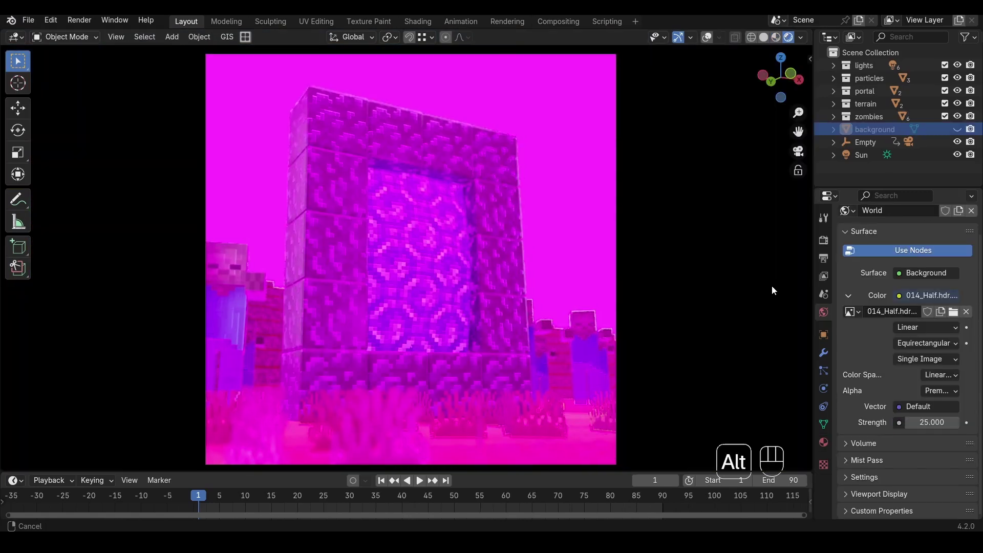
alt+middle_drag(772, 285, 767, 242)
key(z)
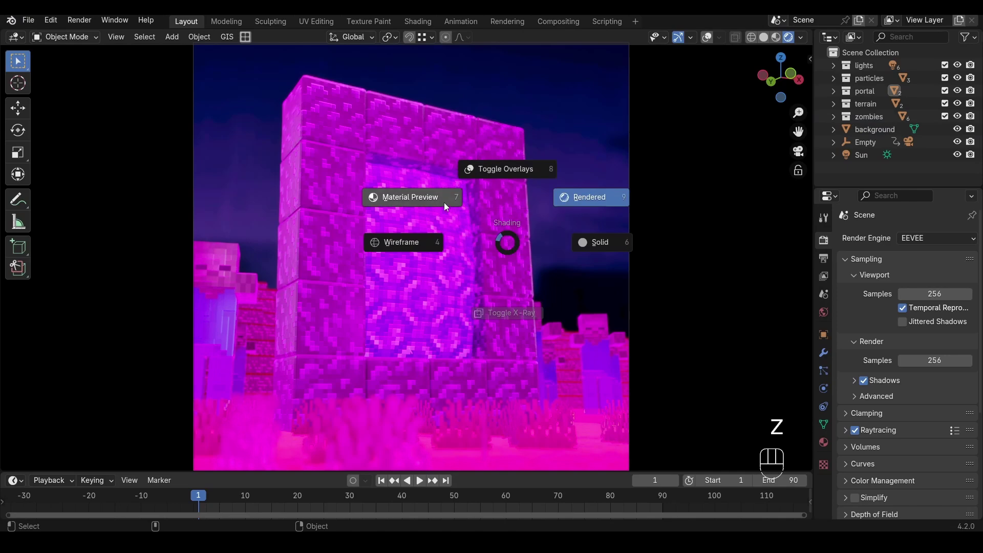
click(446, 207)
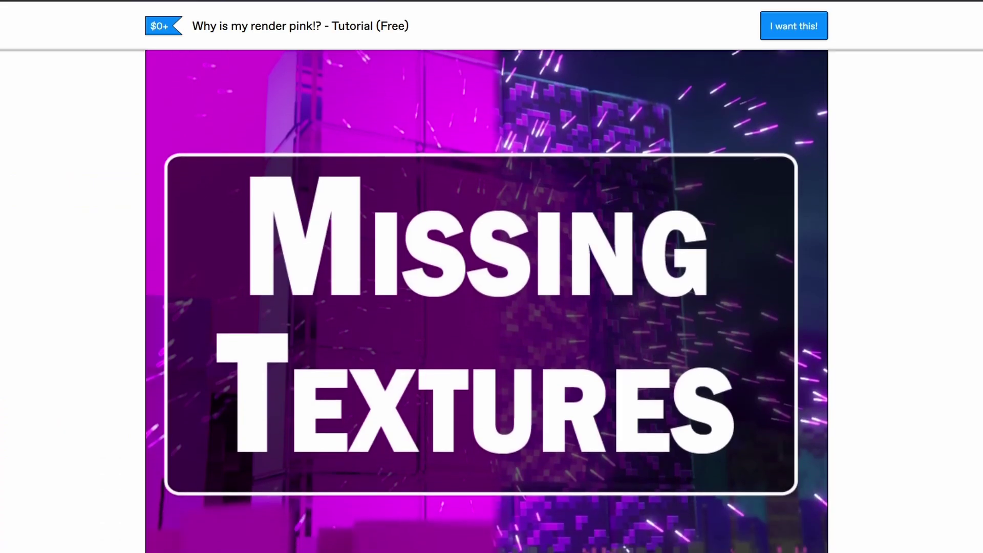
Extract Missing textures.zip and open NetherPortal_MissingTextures_01.blend from its scenes folder
scroll(487, 301, down, 5)
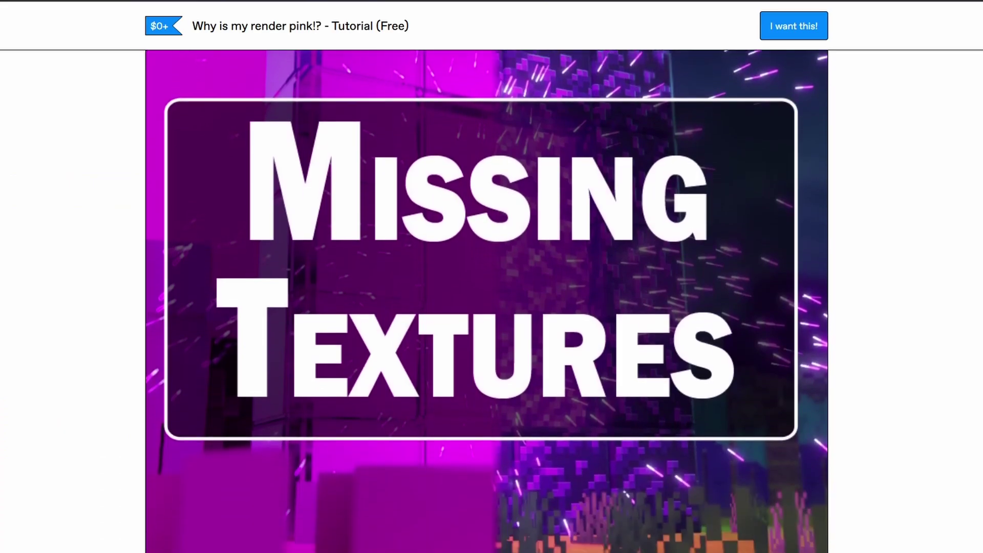
scroll(486, 301, down, 3)
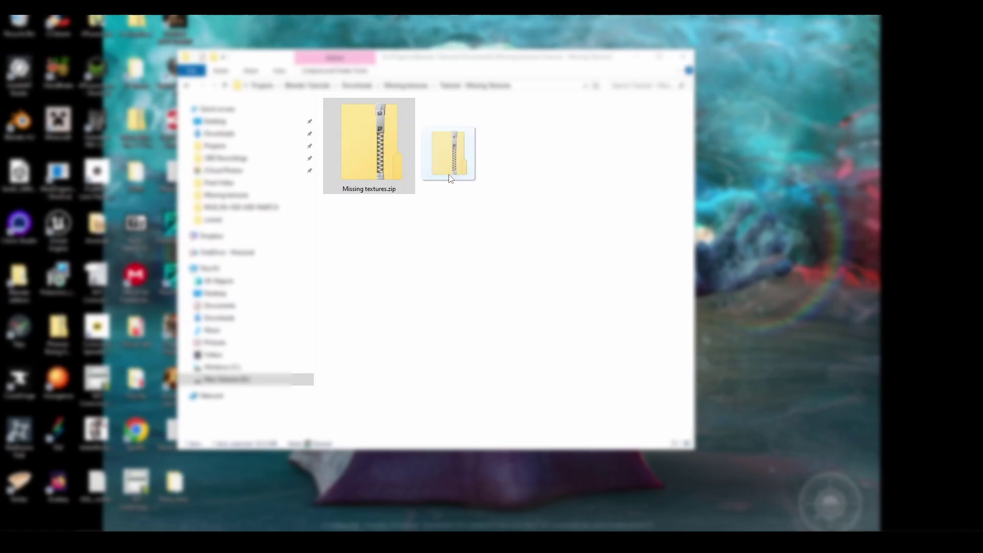
right_drag(451, 178, 451, 177)
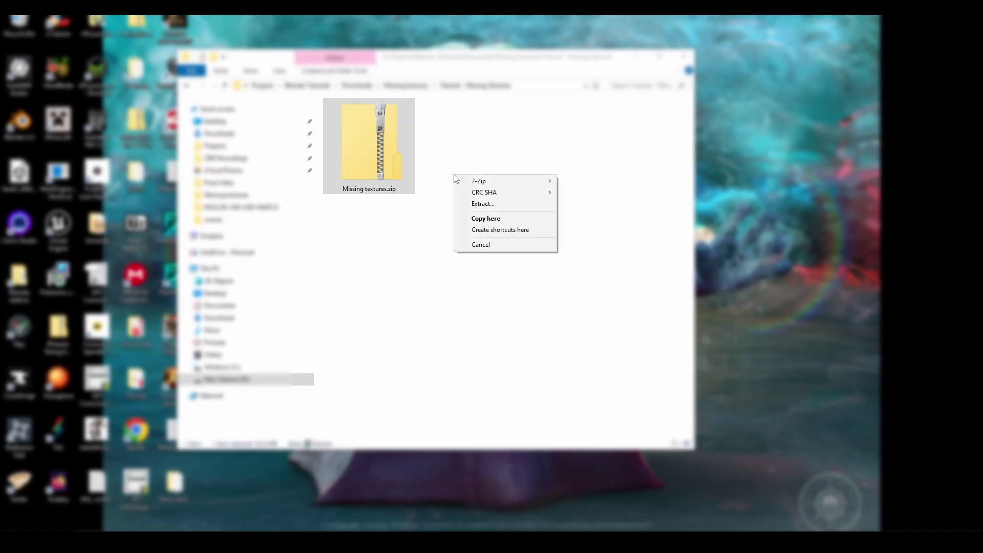
click(493, 201)
click(584, 369)
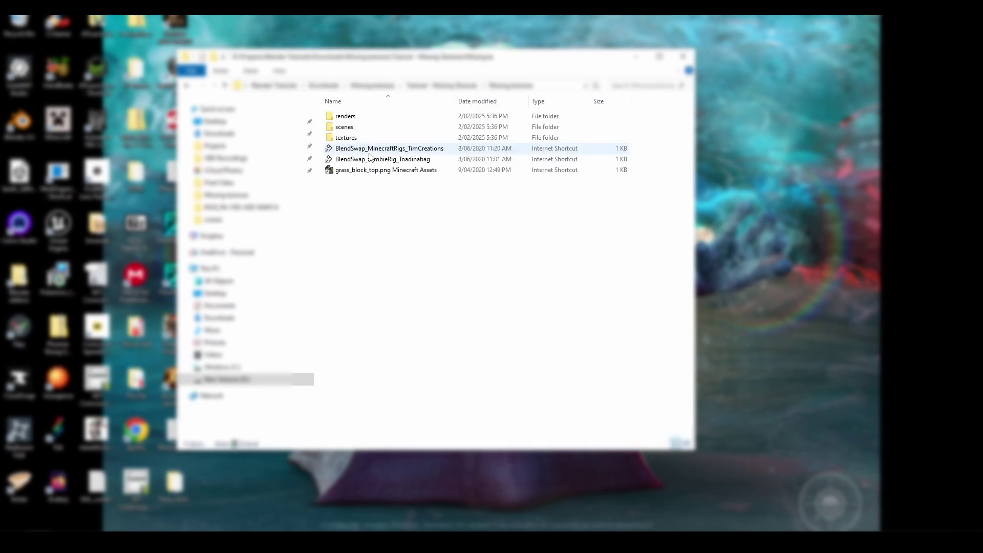
double_click(353, 136)
double_click(417, 118)
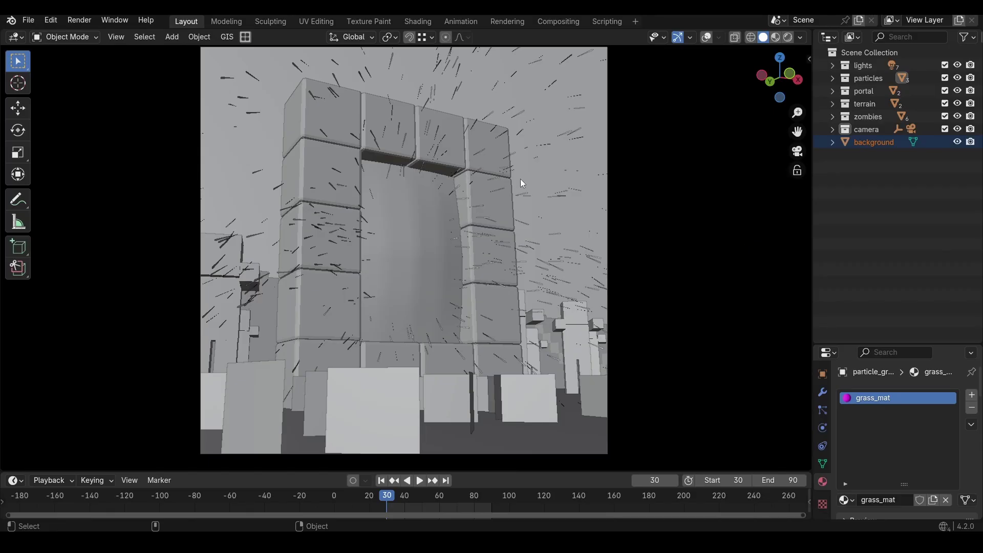
Switch to Rendered shading and select Zombie in the zombies collection
key(z)
click(573, 137)
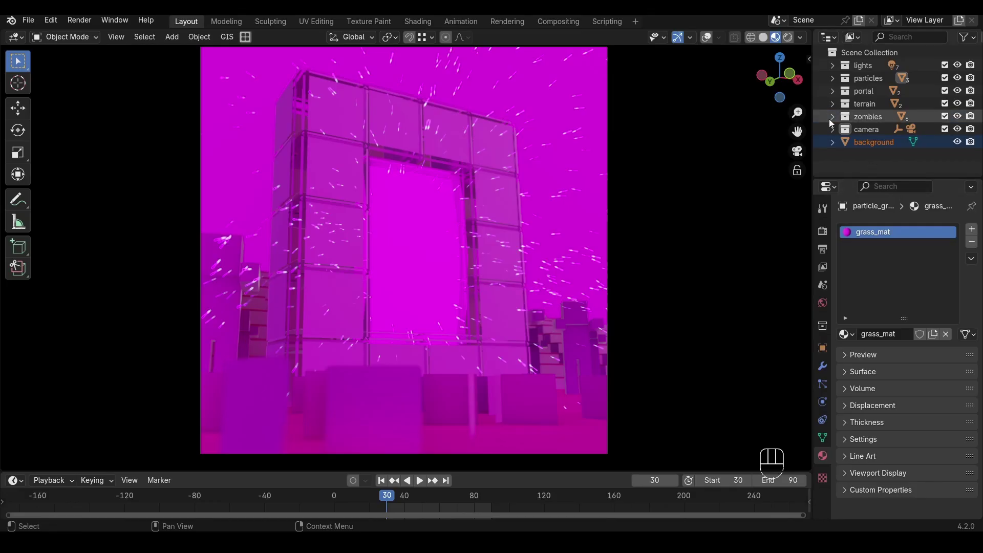
click(833, 117)
click(877, 134)
Expand the Zombie material's Surface settings and browse its available images
scroll(881, 137, down, 2)
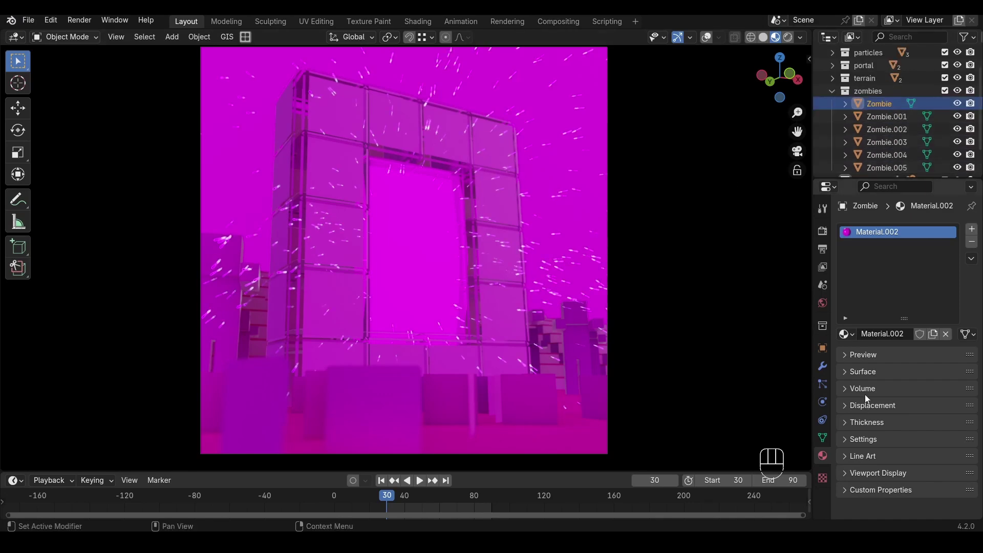
click(866, 371)
scroll(870, 376, down, 2)
click(848, 378)
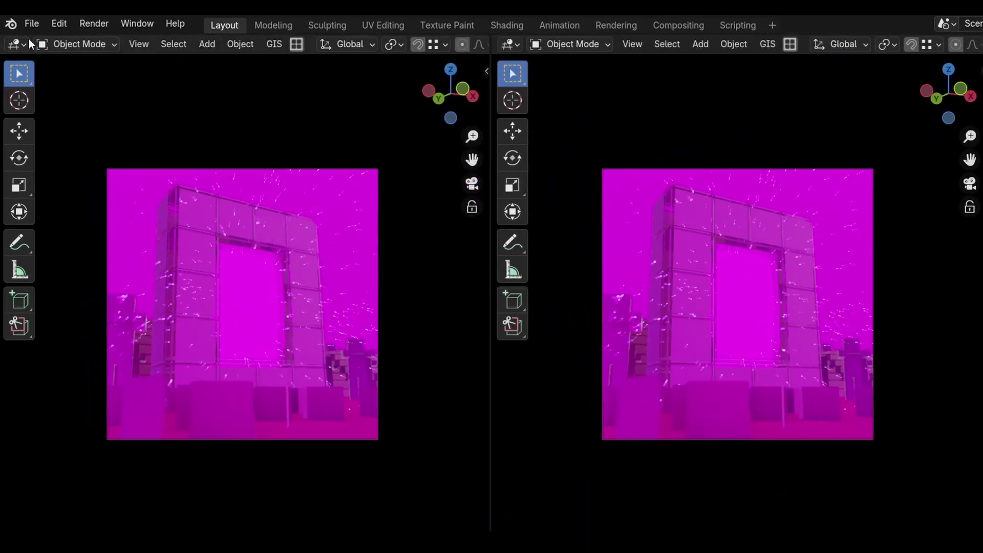
Make the left half a Shader Editor without sidebar, framed on the zombie_diffuse.jpg node
click(23, 45)
click(58, 187)
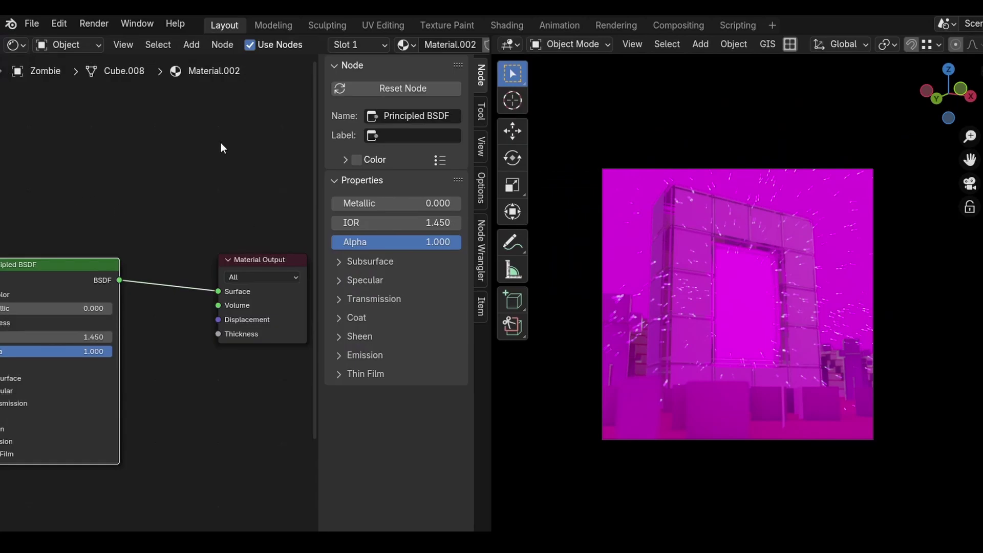
key(n)
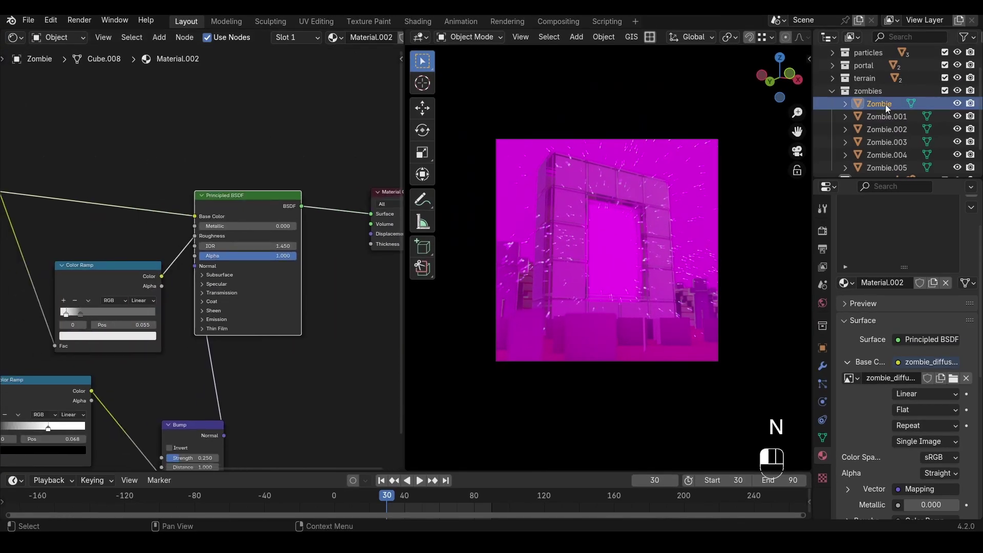
middle_drag(166, 214, 198, 171)
scroll(197, 172, down, 1)
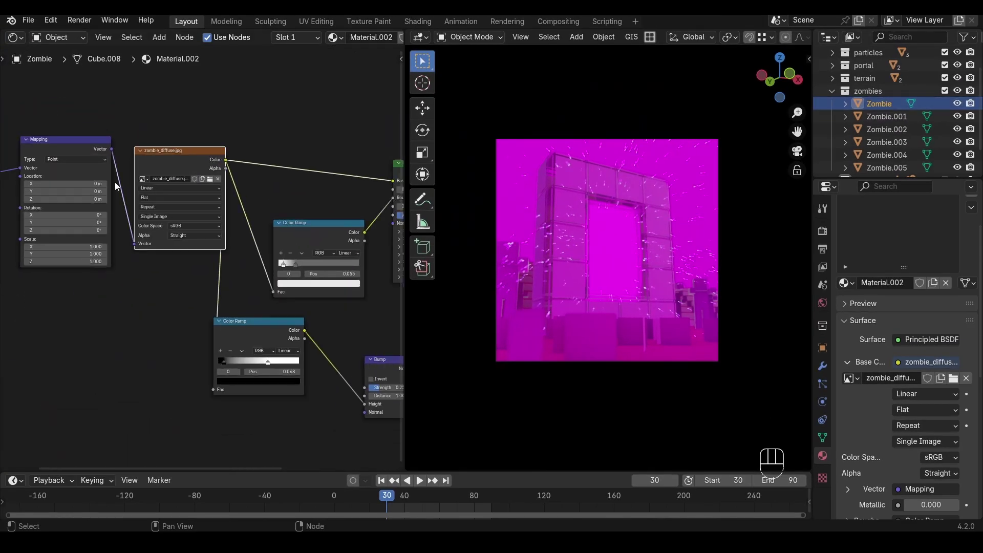
scroll(115, 183, up, 3)
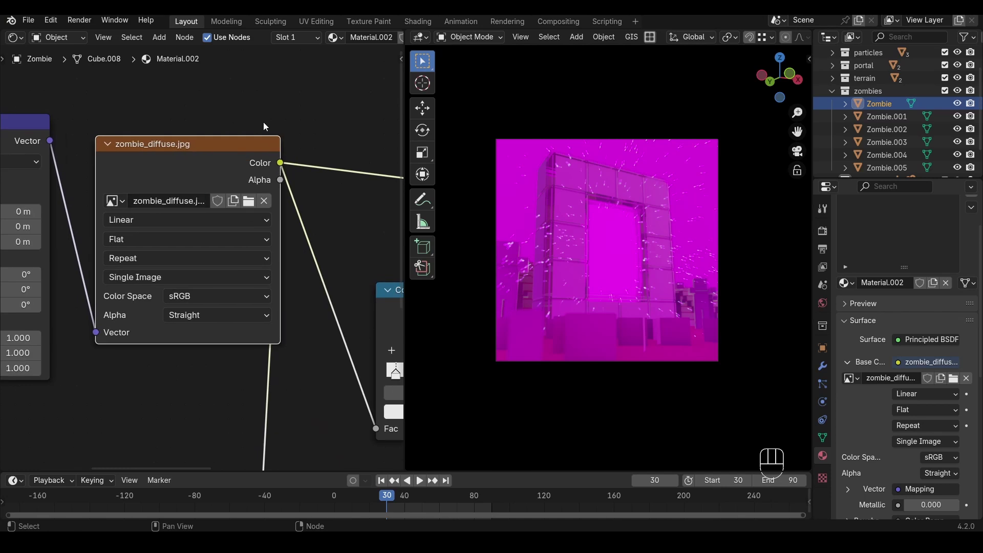
middle_drag(319, 135, 315, 139)
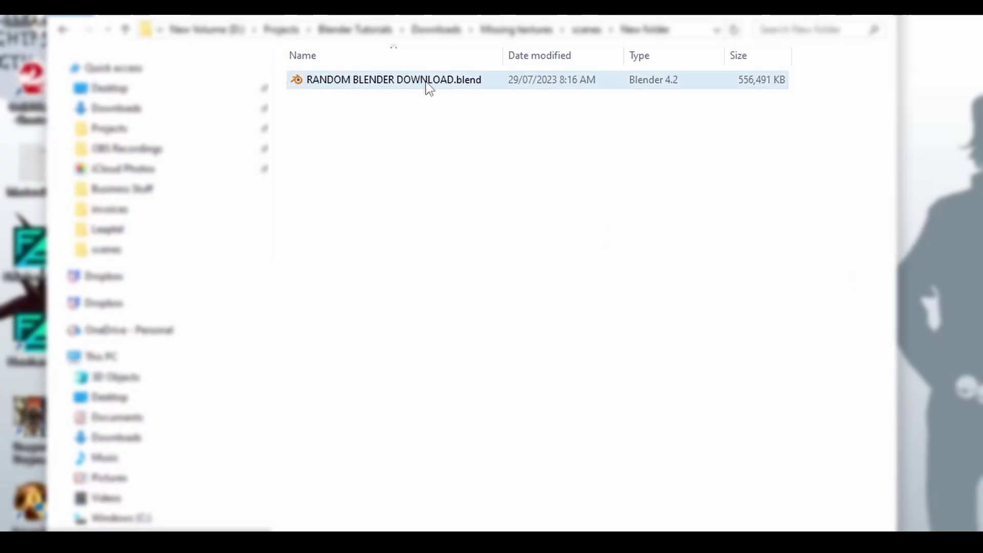
Open RANDOM BLENDER DOWNLOAD.blend and view the camping scene in Material Preview
double_click(428, 81)
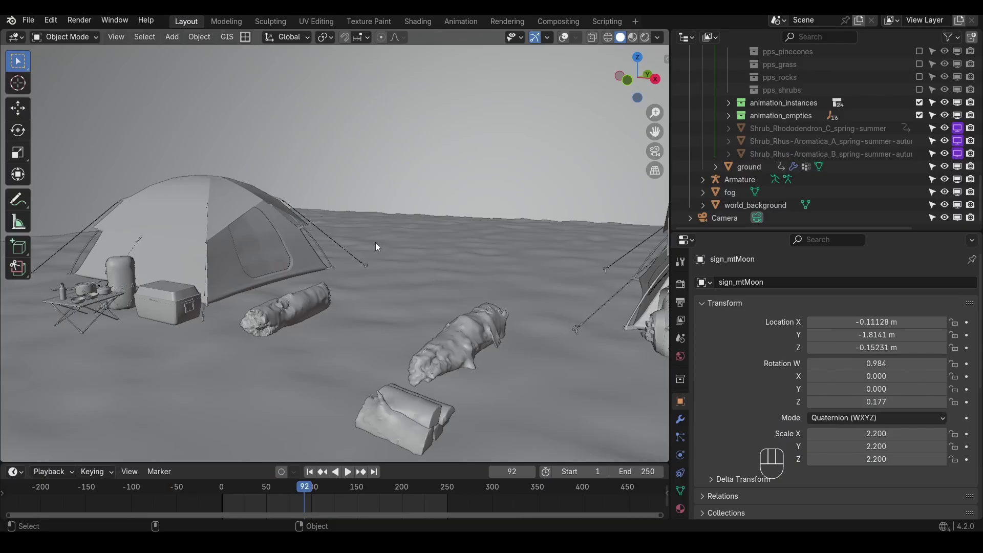
key(z)
click(279, 196)
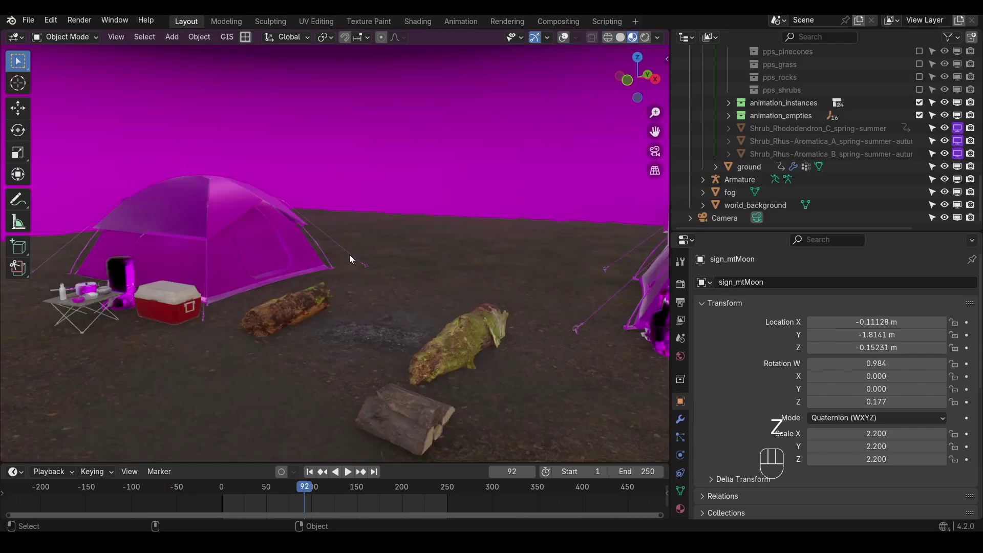
mouse_move(349, 254)
alt+middle_down()
mouse_move(444, 251)
mouse_move(390, 231)
alt+middle_up()
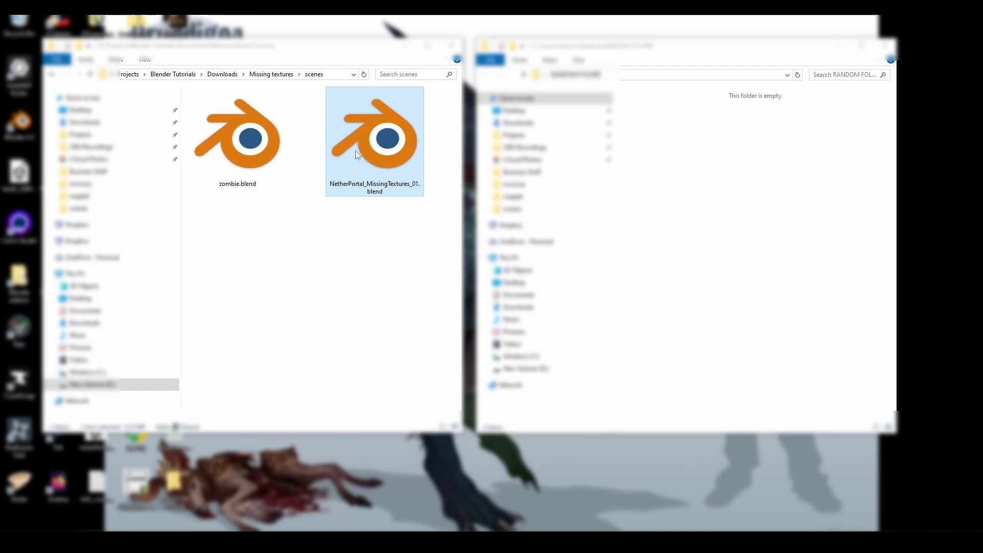
Move the portal .blend file and the textures folder into RANDOM FOLDER
right_drag(358, 155, 733, 199)
click(758, 232)
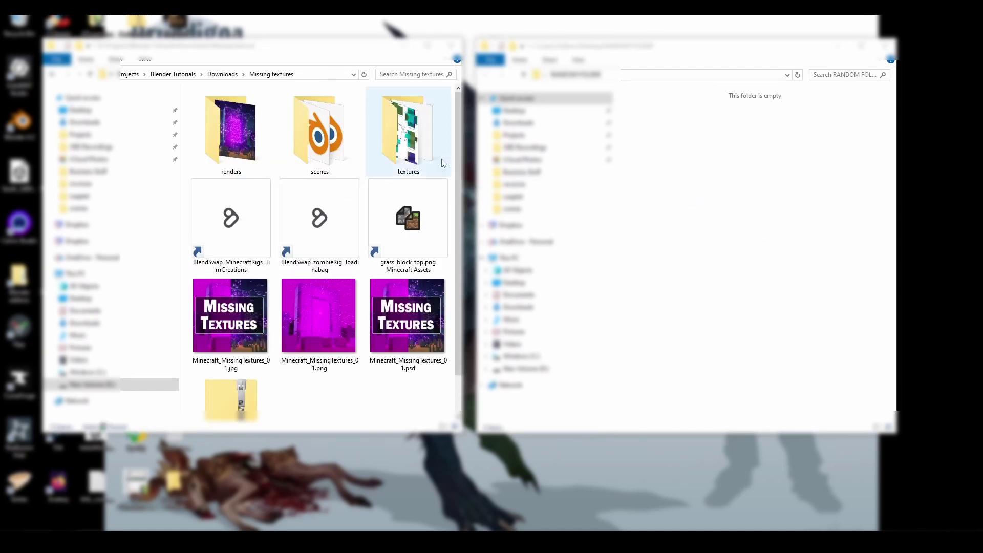
right_drag(439, 161, 738, 197)
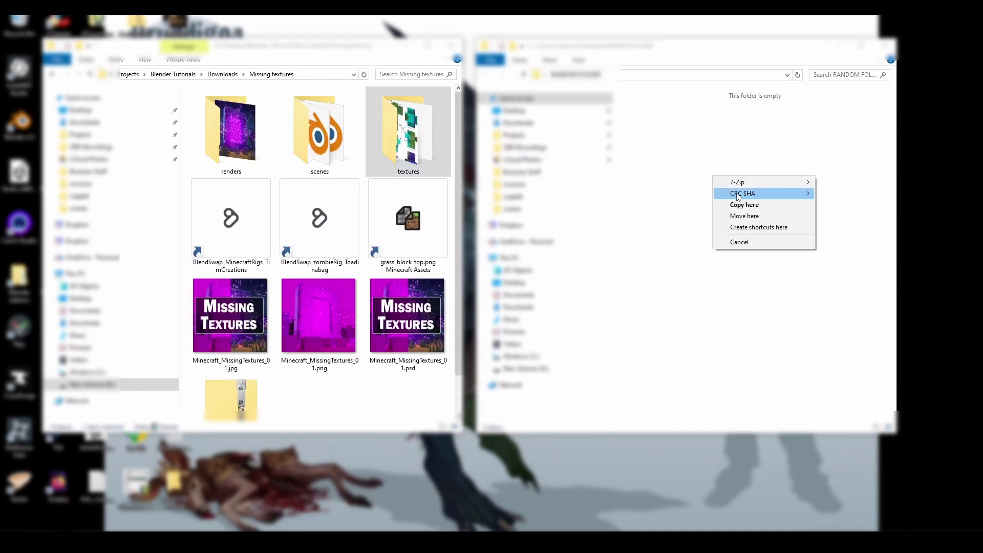
click(755, 217)
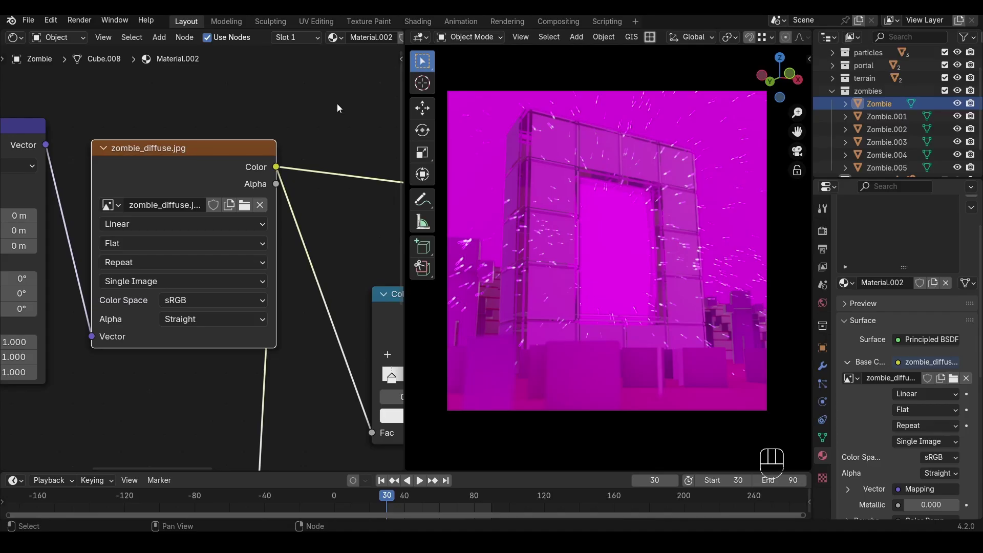
Relink the Zombie image node to zombie_diffuse.jpg in the textures folder
click(245, 205)
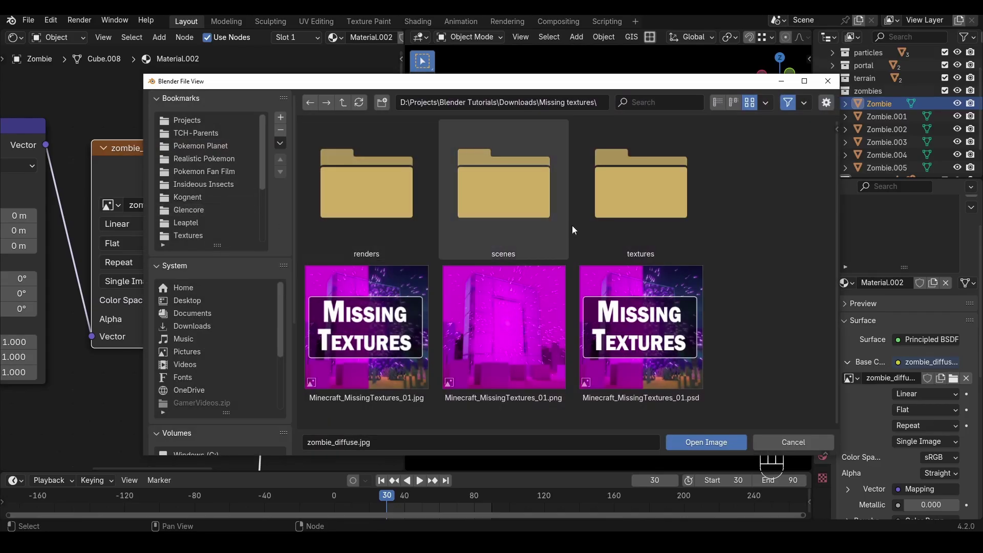
double_click(655, 189)
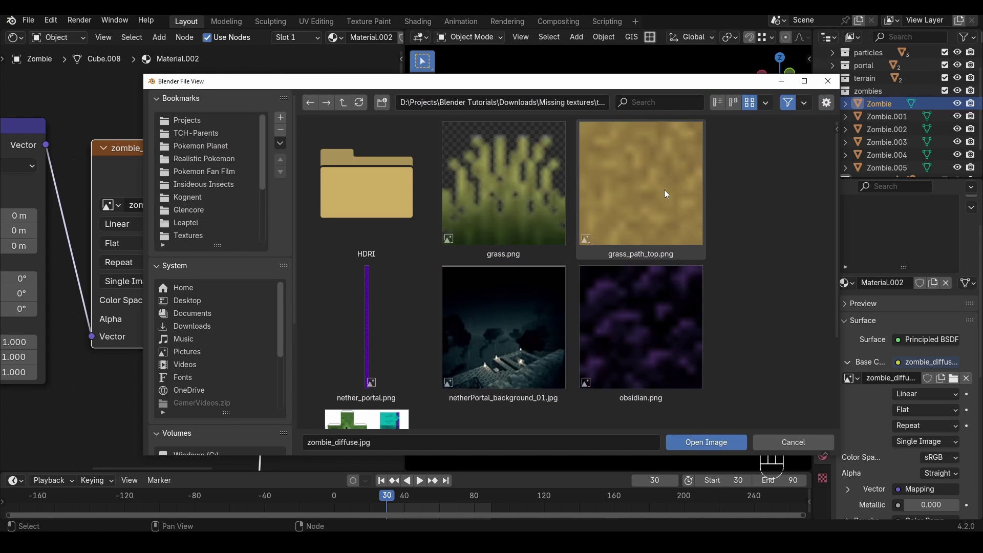
scroll(748, 288, down, 5)
click(382, 348)
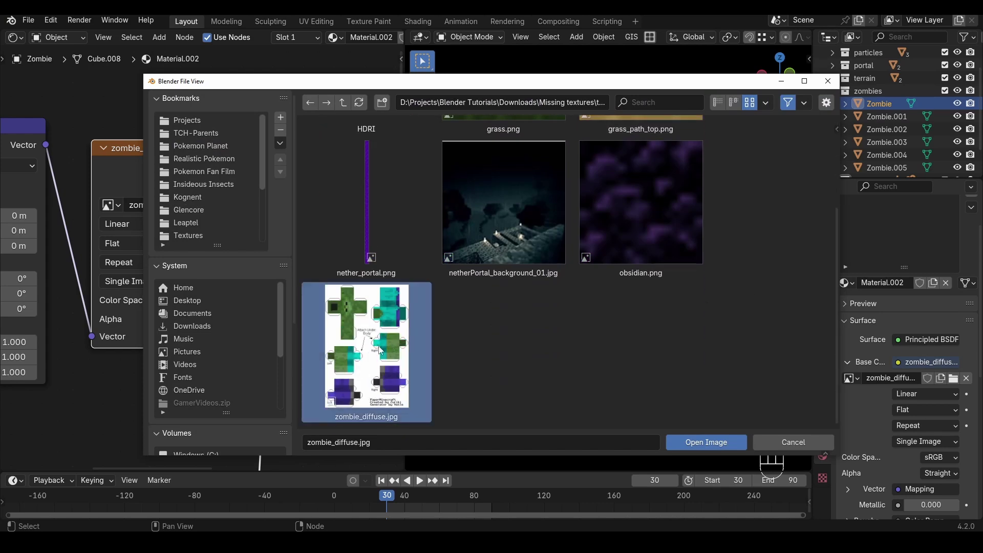
double_click(380, 350)
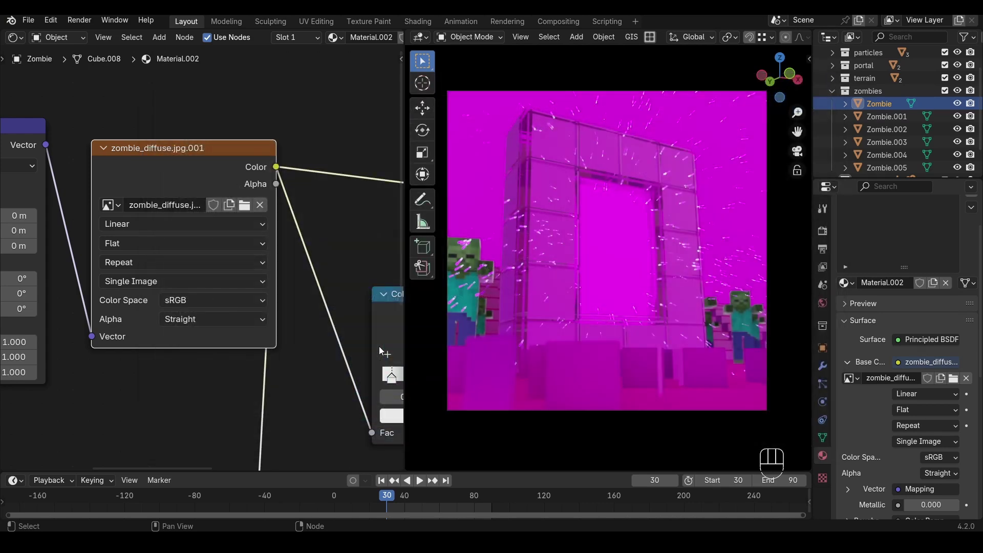
middle_drag(630, 196, 652, 311)
key(q)
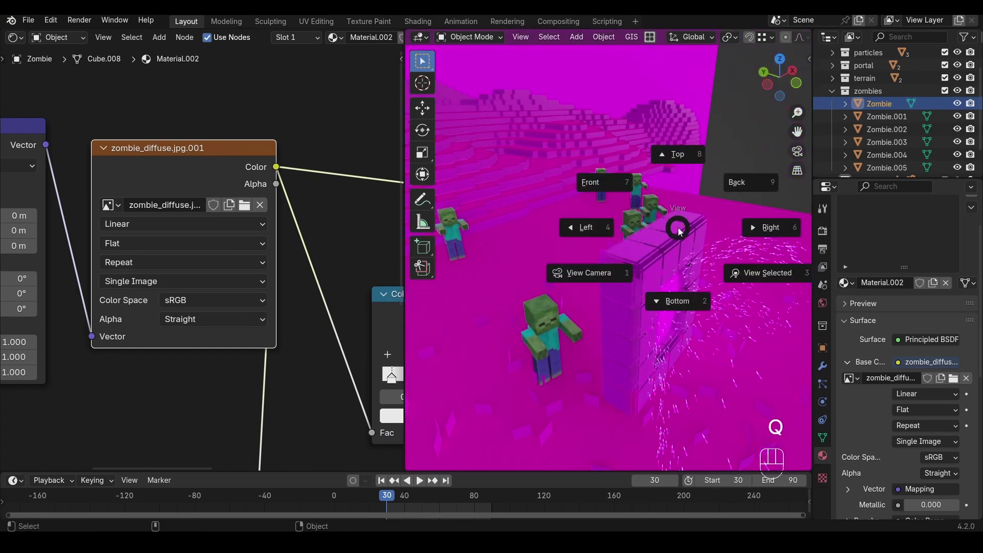
click(634, 260)
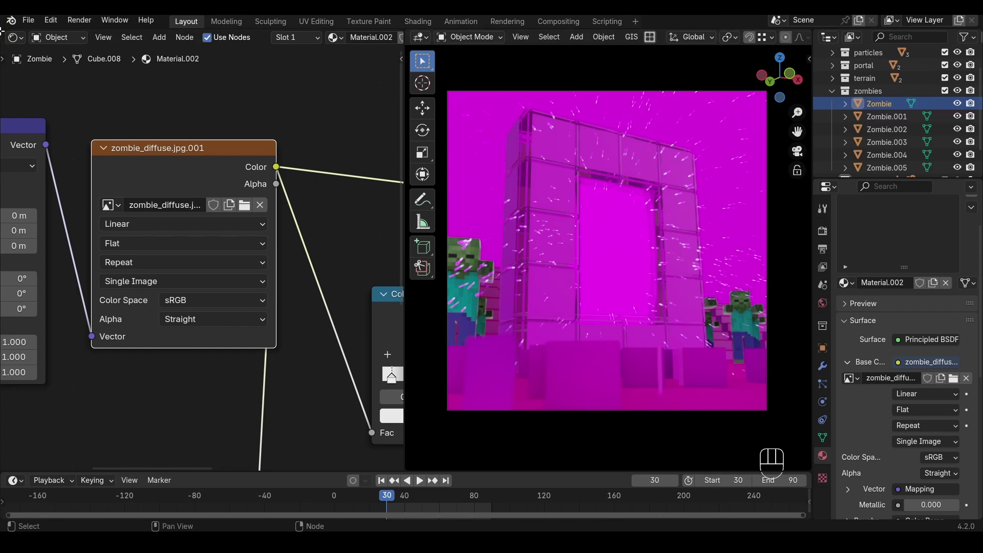
click(28, 20)
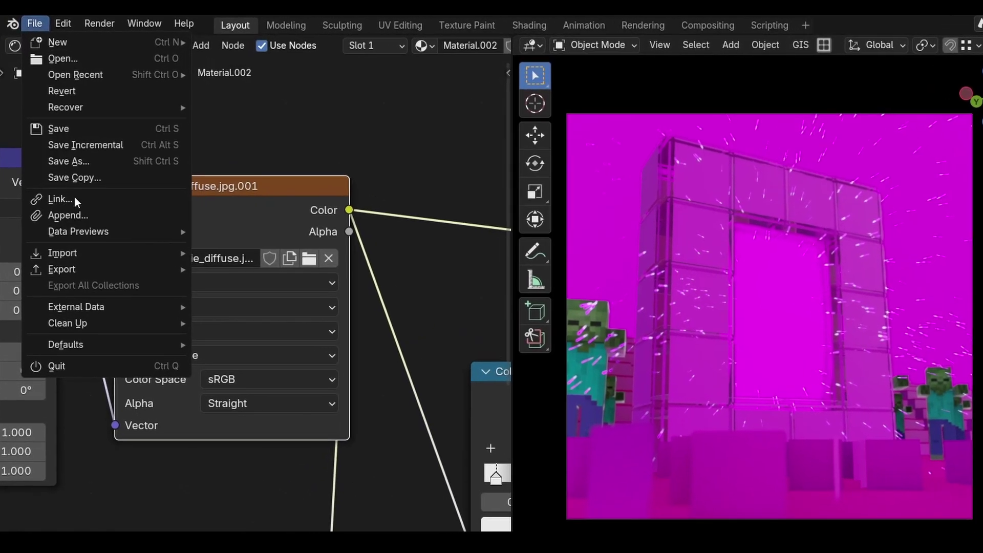
Run File > External Data > Find Missing Files and browse to Missing textures/textures
mouse_move(100, 309)
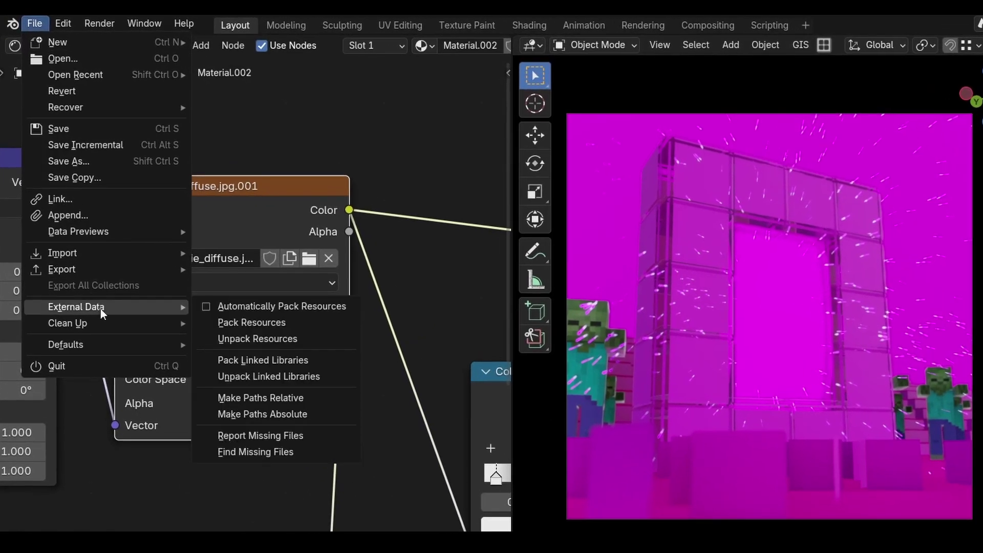
click(304, 453)
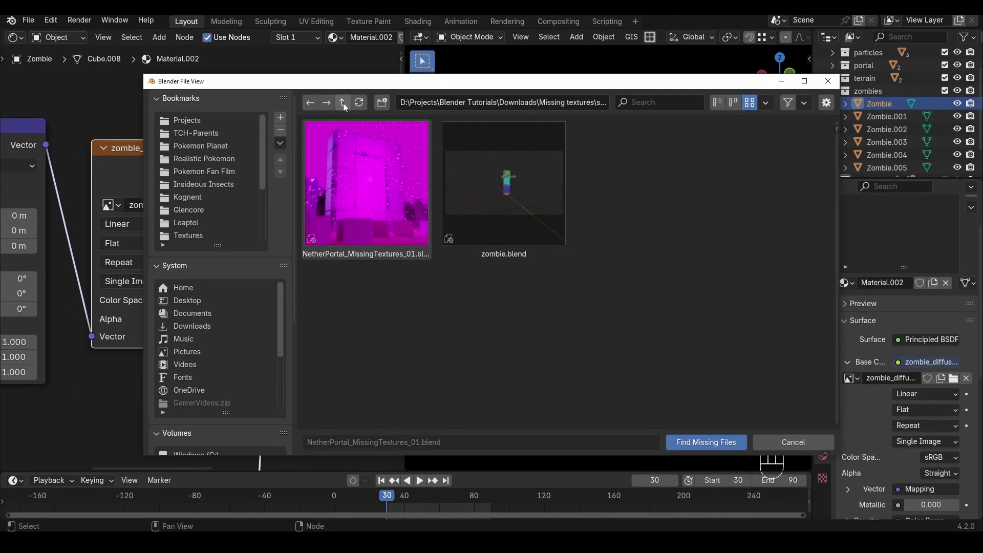
click(420, 124)
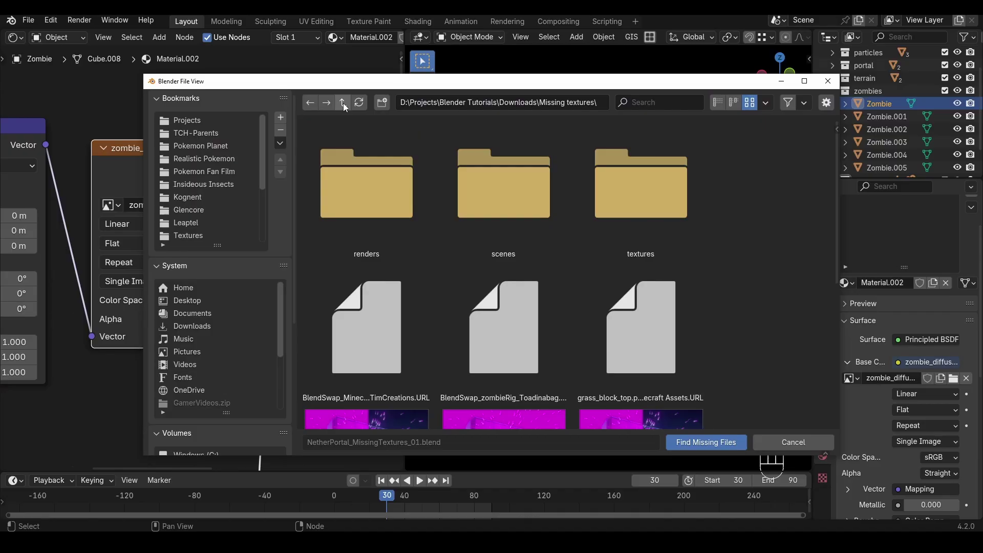
double_click(645, 212)
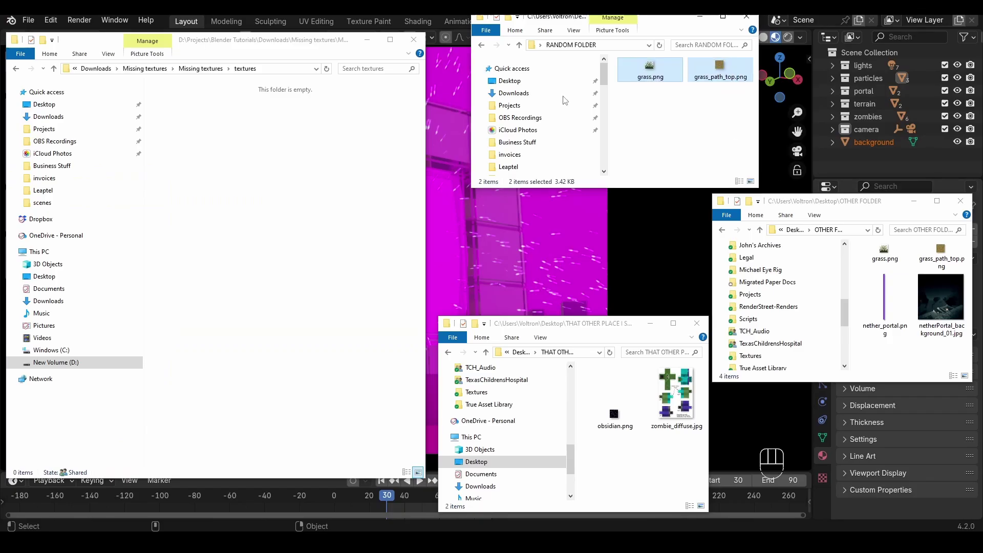
Move grass.png, grass_path_top.png, four OTHER FOLDER images, obsidian and zombie_diffuse into textures
right_drag(651, 69, 230, 176)
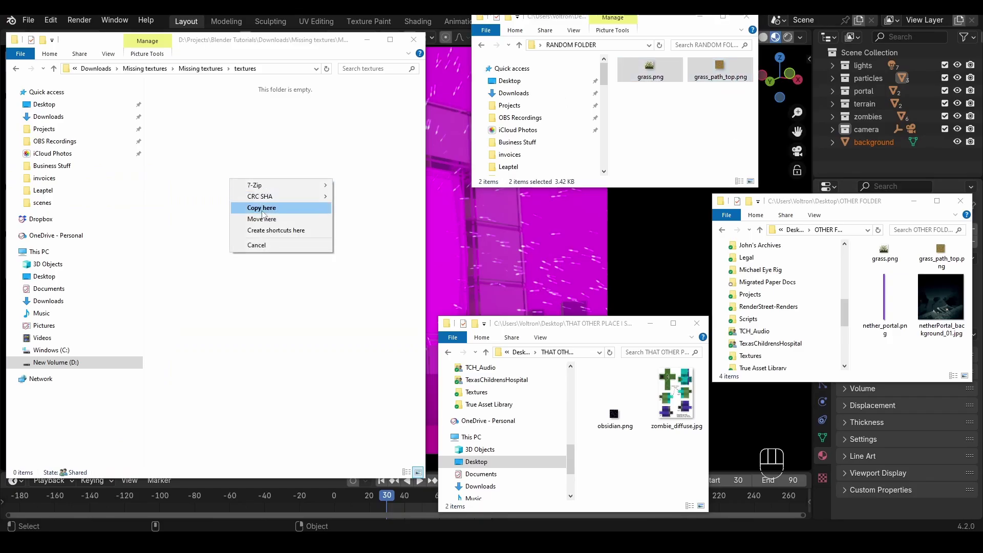
click(262, 216)
drag(971, 361, 855, 243)
right_drag(885, 254, 255, 218)
click(287, 258)
drag(696, 461, 589, 382)
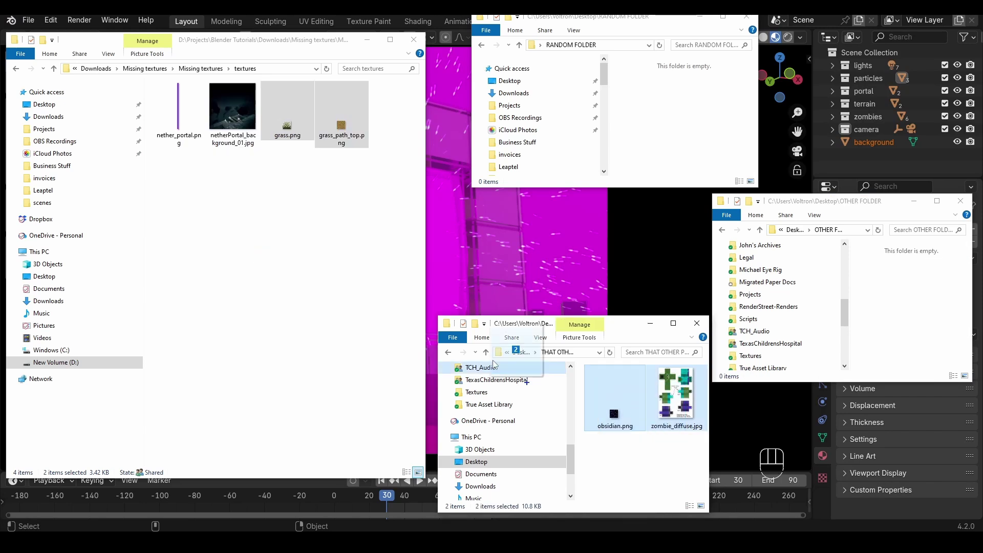
right_drag(615, 414, 269, 280)
click(287, 317)
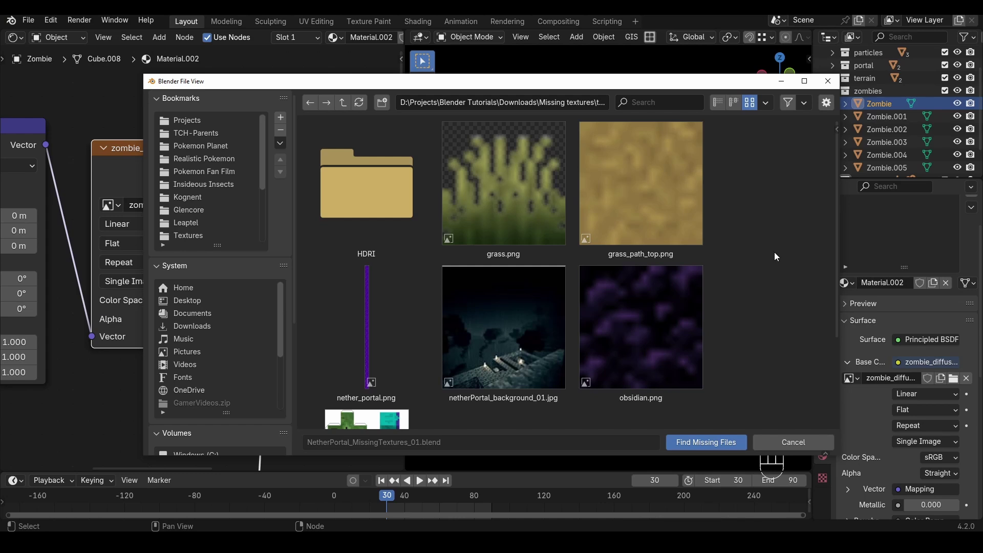
Relink all missing files using the textures folder
click(708, 443)
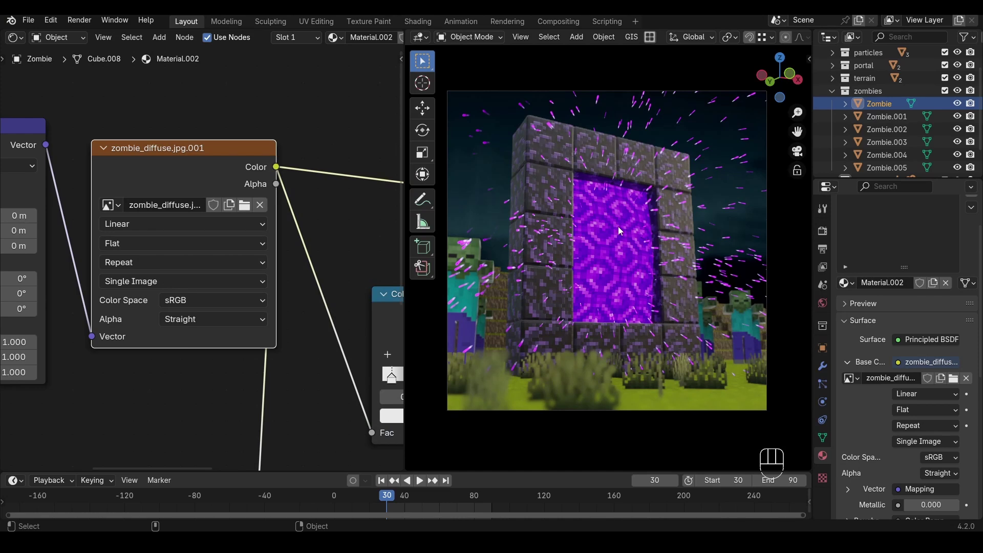
Switch to Rendered shading and orbit outside the camera to inspect sky and zombies
key(z)
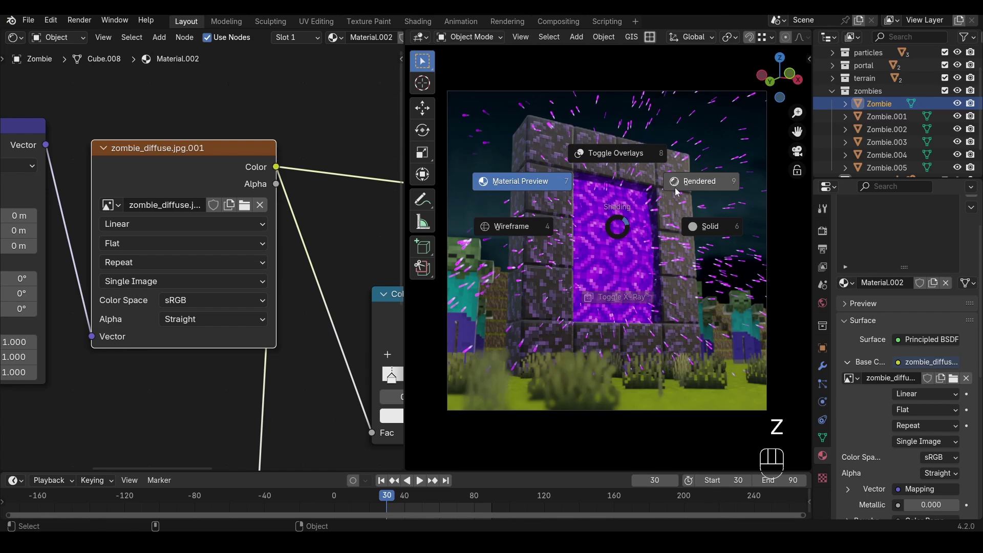
click(678, 182)
click(823, 231)
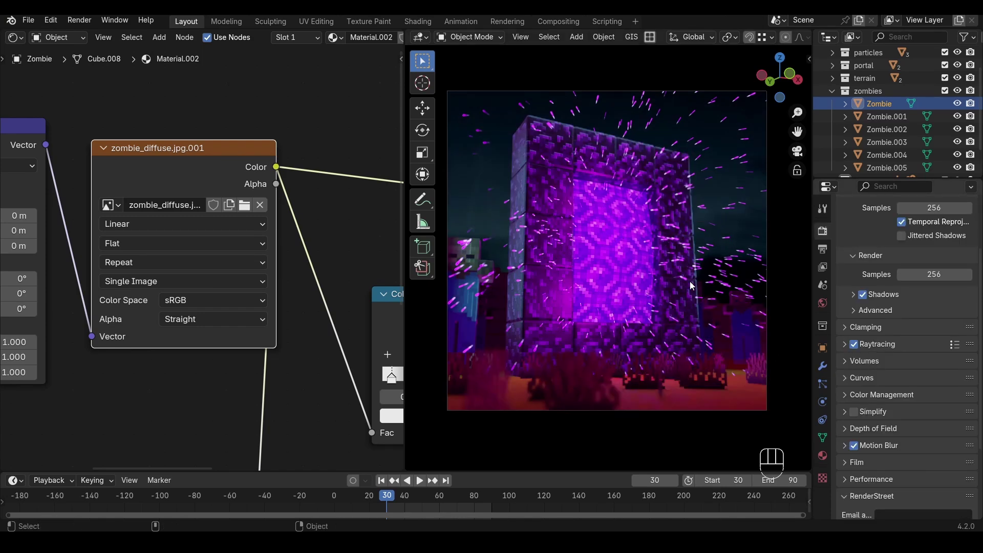
key(q)
click(641, 318)
alt+middle_drag(640, 302, 721, 284)
middle_drag(807, 280, 717, 297)
scroll(877, 386, down, 2)
scroll(877, 385, down, 2)
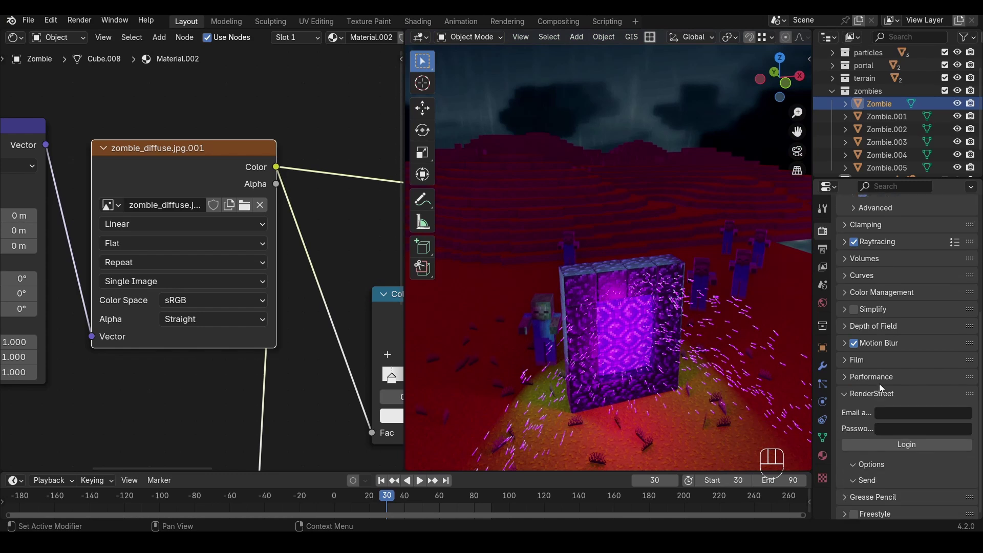
Toggle Film Transparent on and back off, then return to the camera view
click(865, 363)
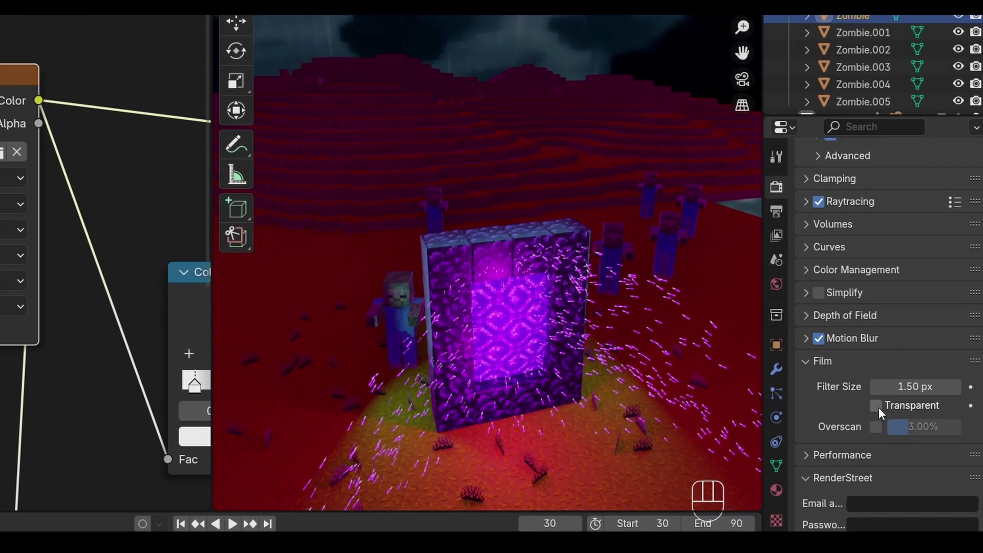
click(876, 406)
alt+middle_drag(432, 330, 589, 298)
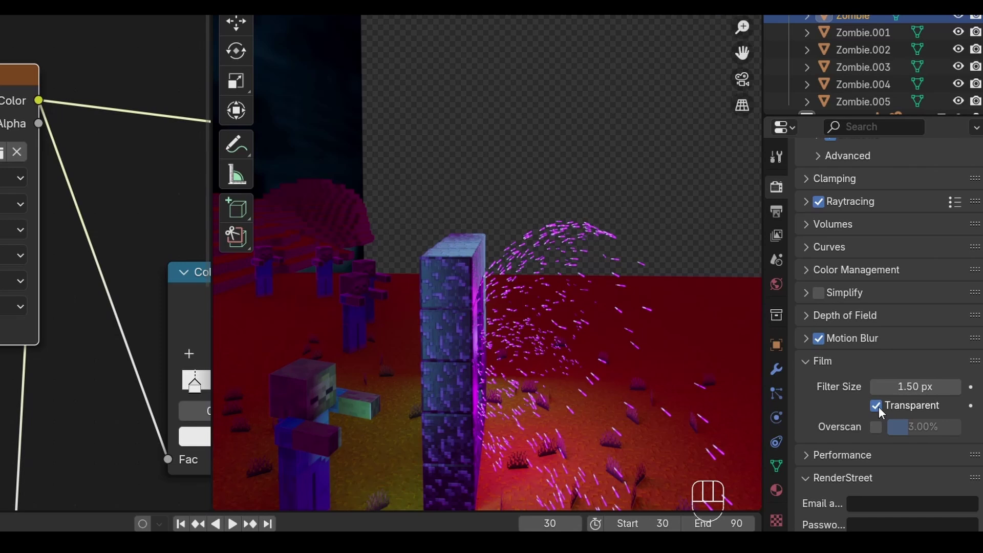
click(879, 407)
alt+middle_drag(462, 348, 569, 253)
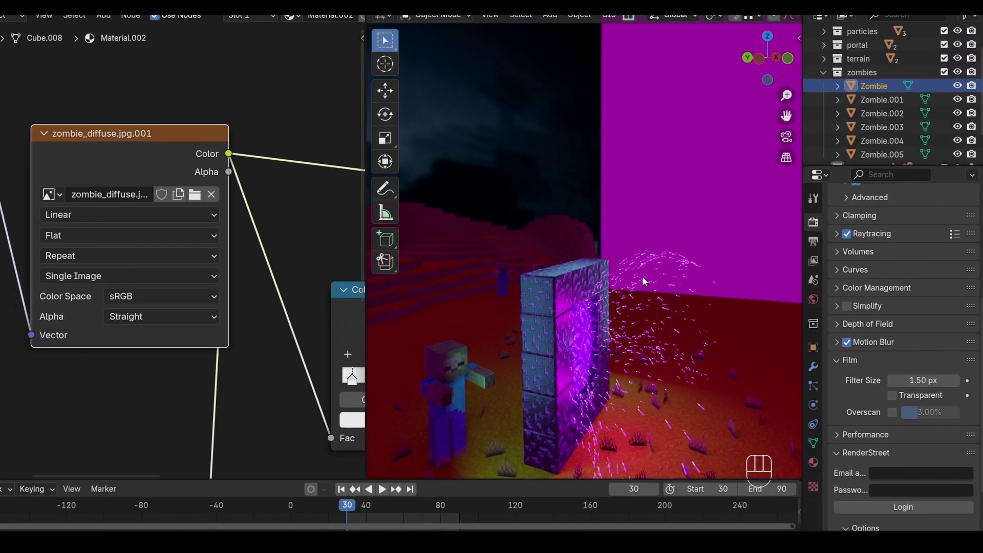
key(q)
click(571, 270)
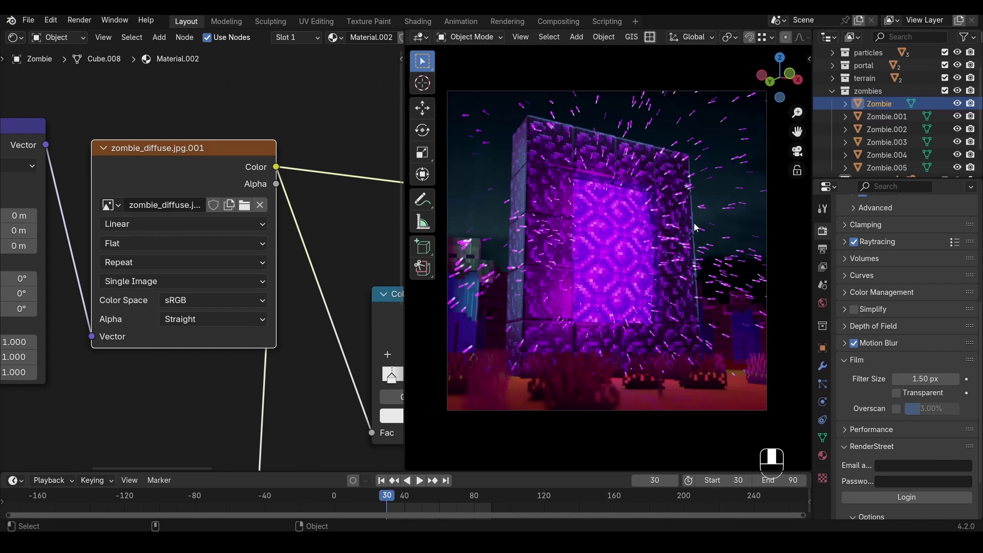
Leave the camera view, re-centre on the portal, and show World properties' sky images
key(q)
click(661, 250)
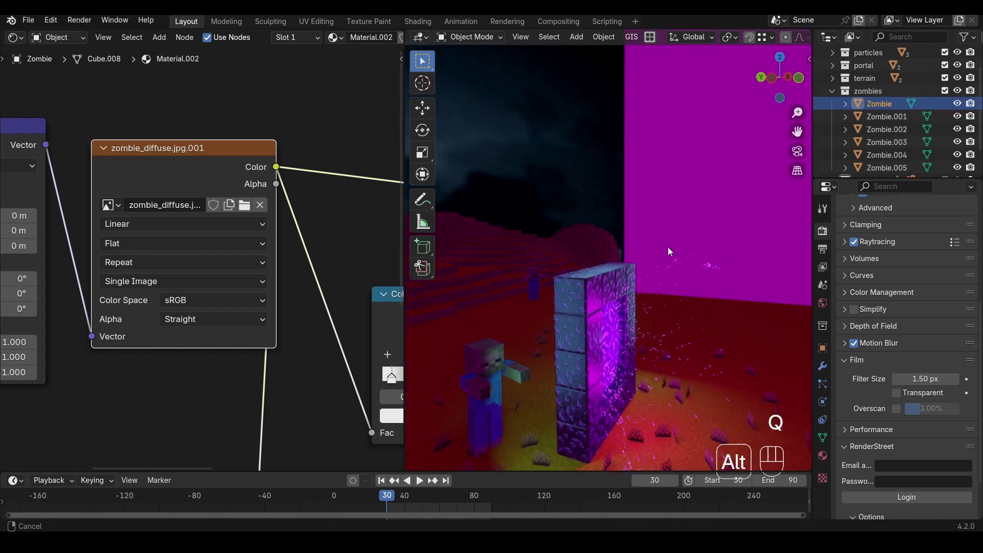
alt+middle_click(668, 247)
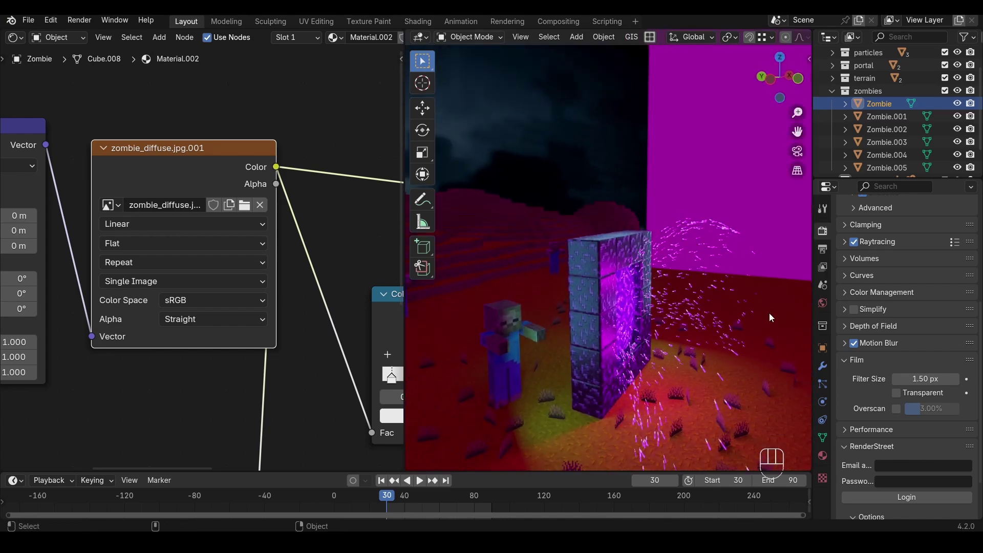
click(823, 304)
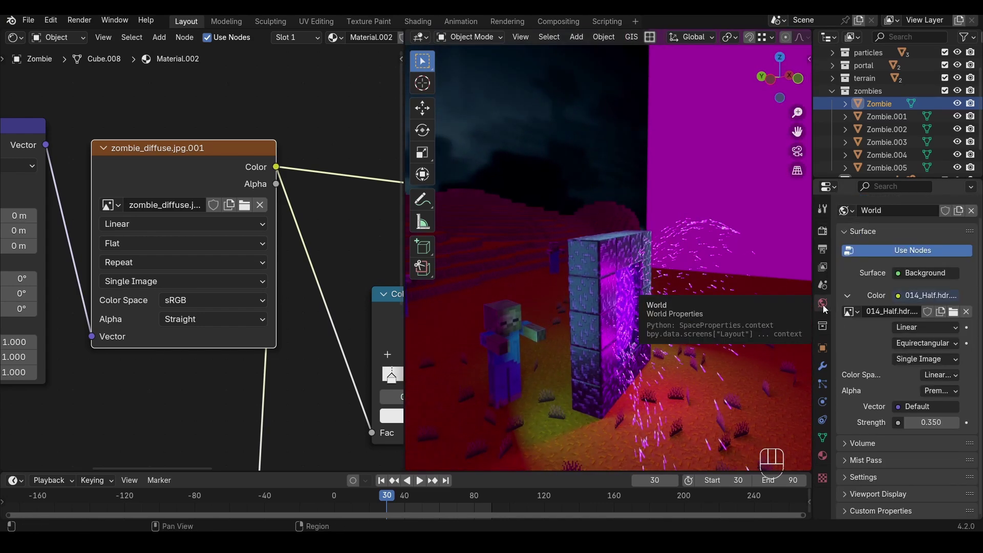
click(854, 315)
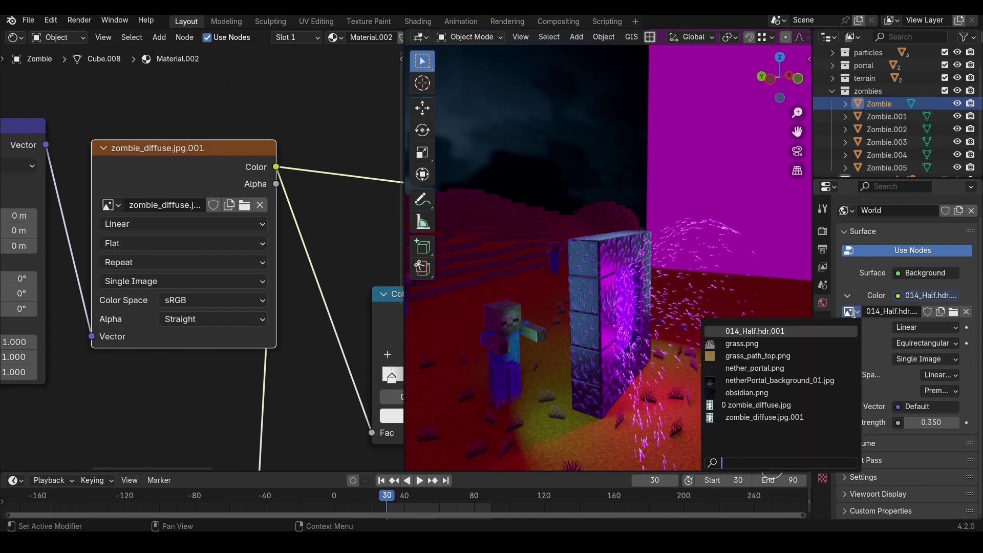
Show the World node tree in the Shader Editor, framing Background and World Output
click(56, 42)
click(60, 81)
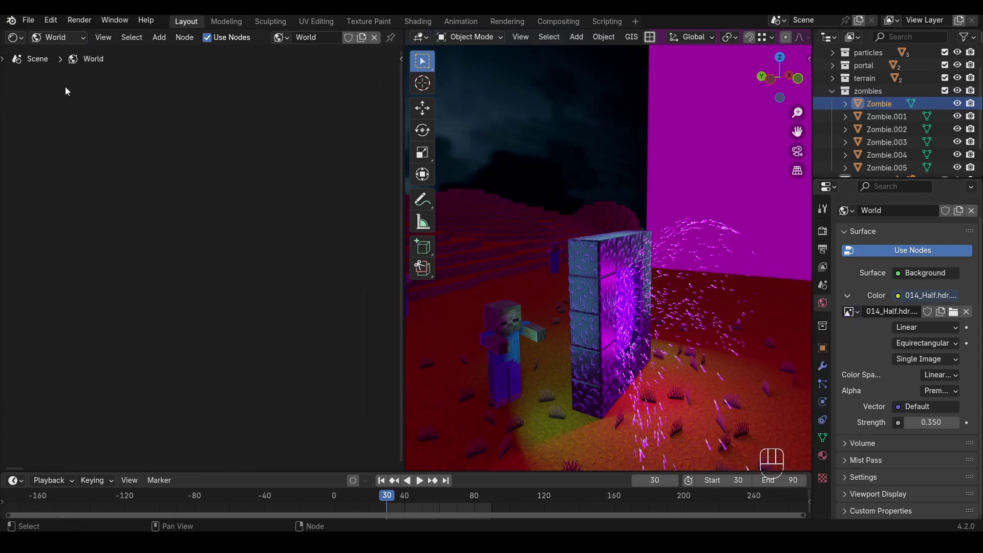
key(Home)
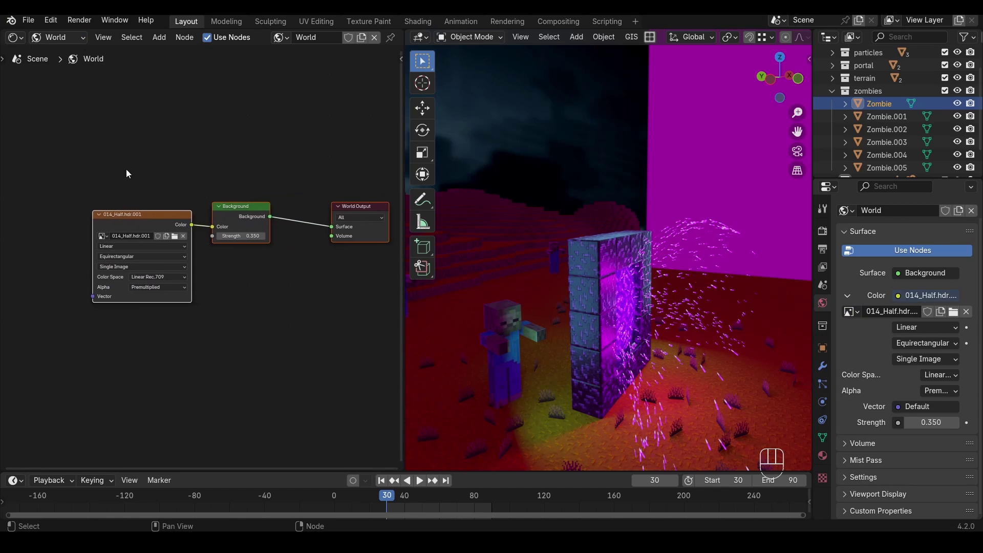
scroll(143, 168, up, 2)
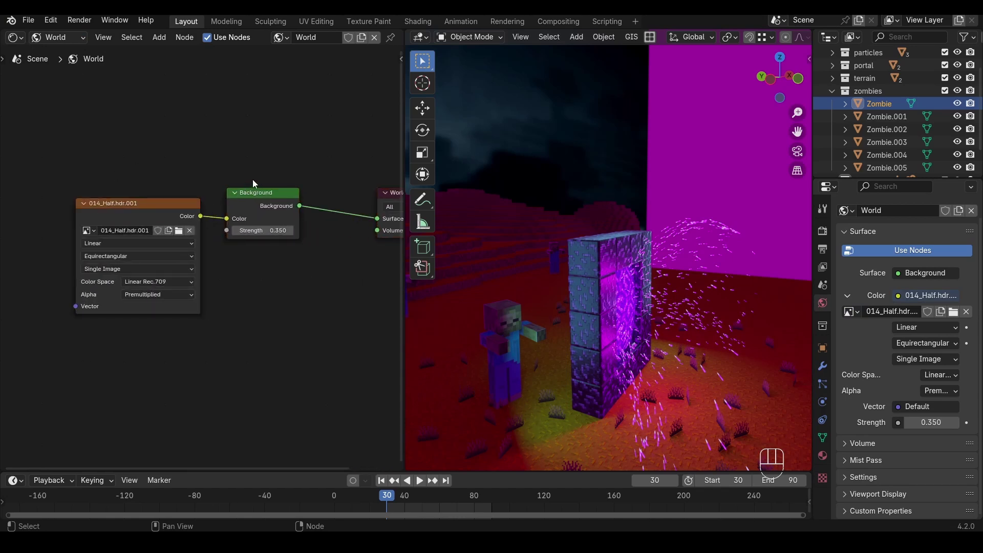
drag(389, 192, 339, 189)
click(342, 145)
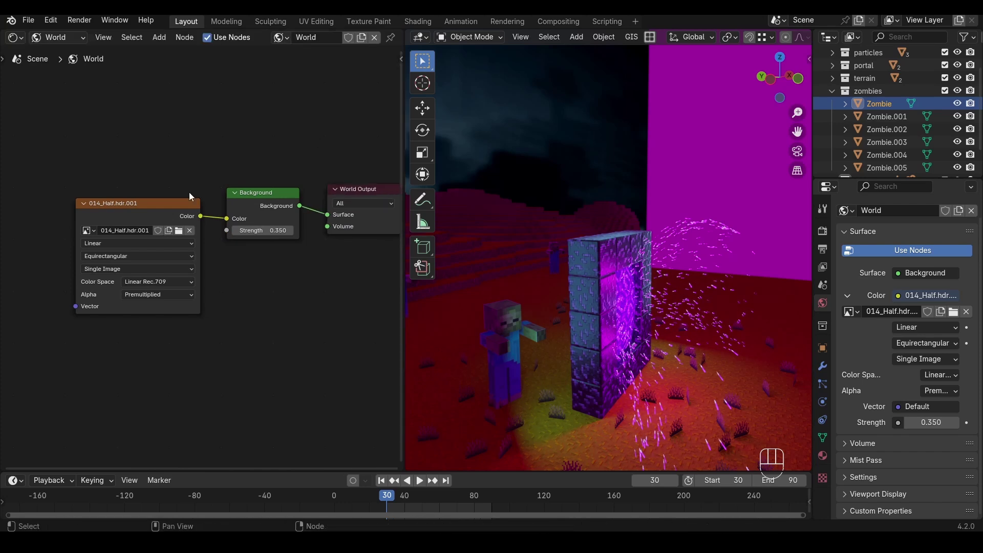
Relink the sky image to textures/HDRI/HDRI.hdr and return to the camera view
click(178, 230)
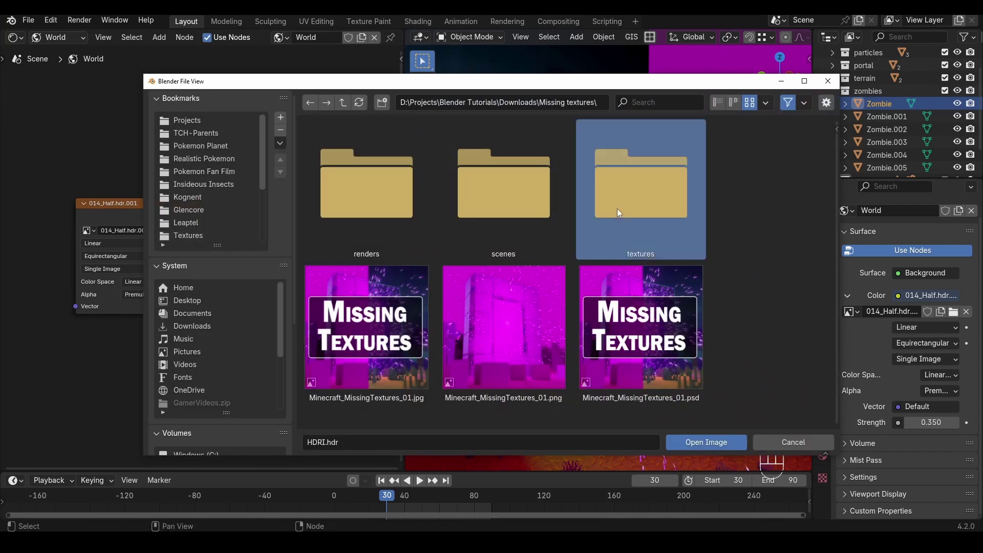
double_click(617, 207)
double_click(386, 196)
double_click(377, 174)
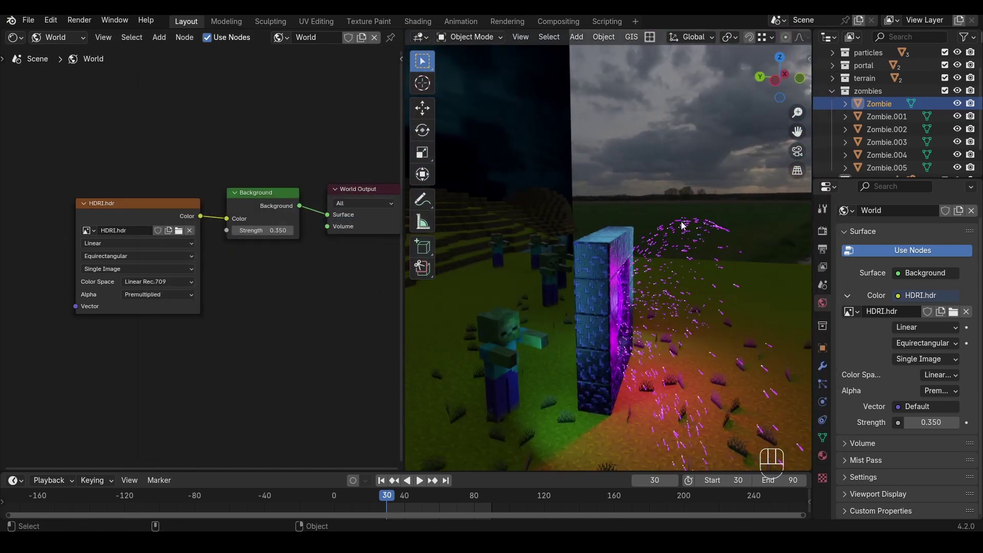
key(grave)
click(592, 268)
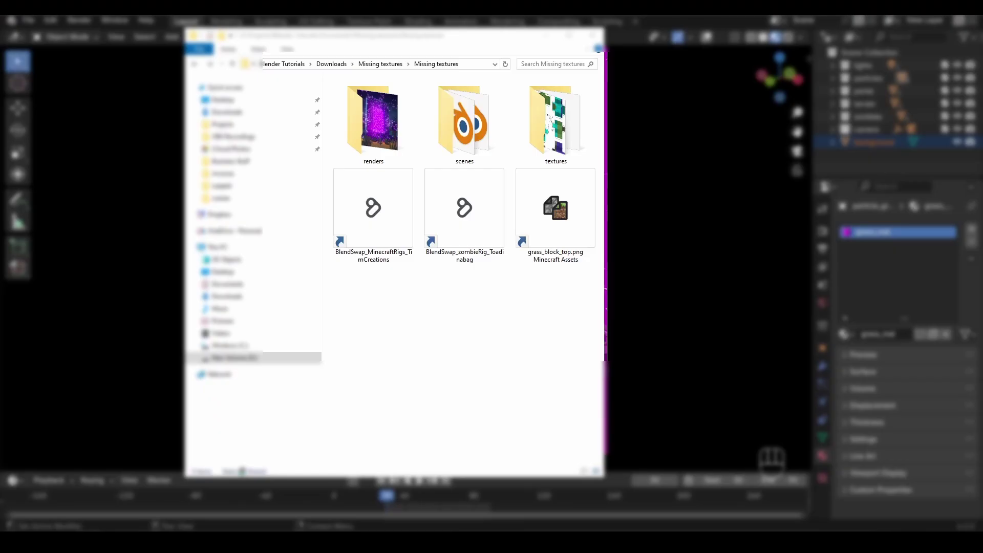
Open the textures folder inside the Missing textures directory to view its image files
double_click(556, 123)
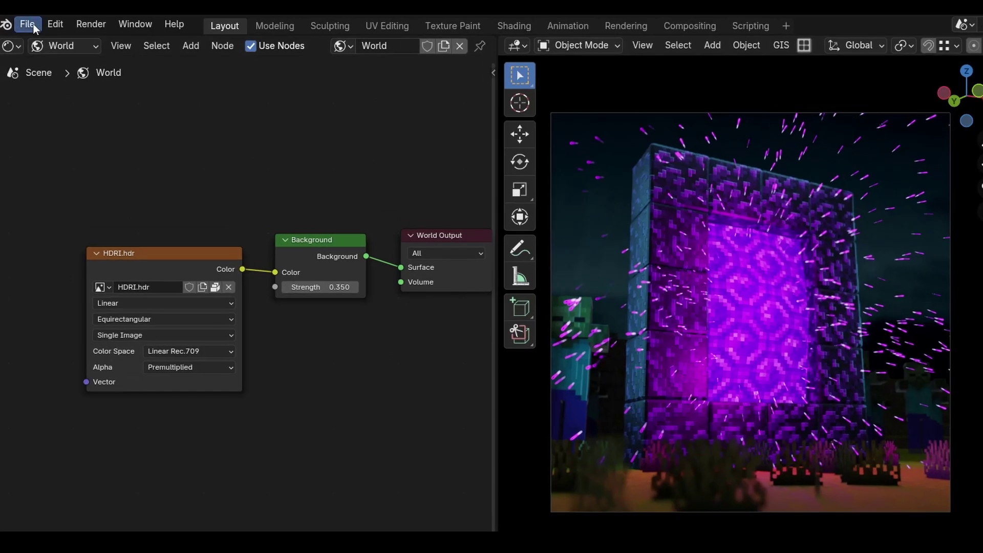
Pack all external textures and the HDRI into the .blend file with Pack Resources
click(33, 24)
mouse_move(87, 305)
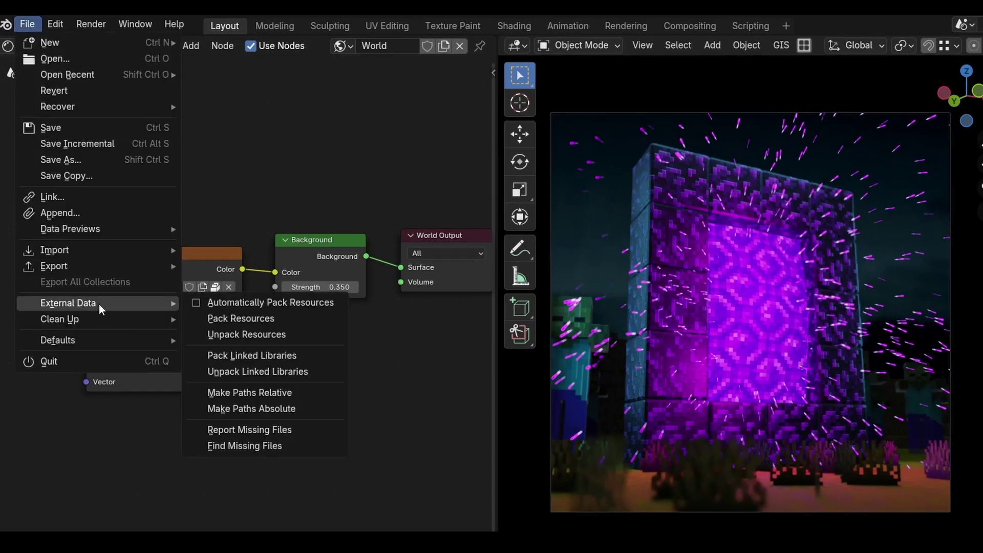
click(259, 319)
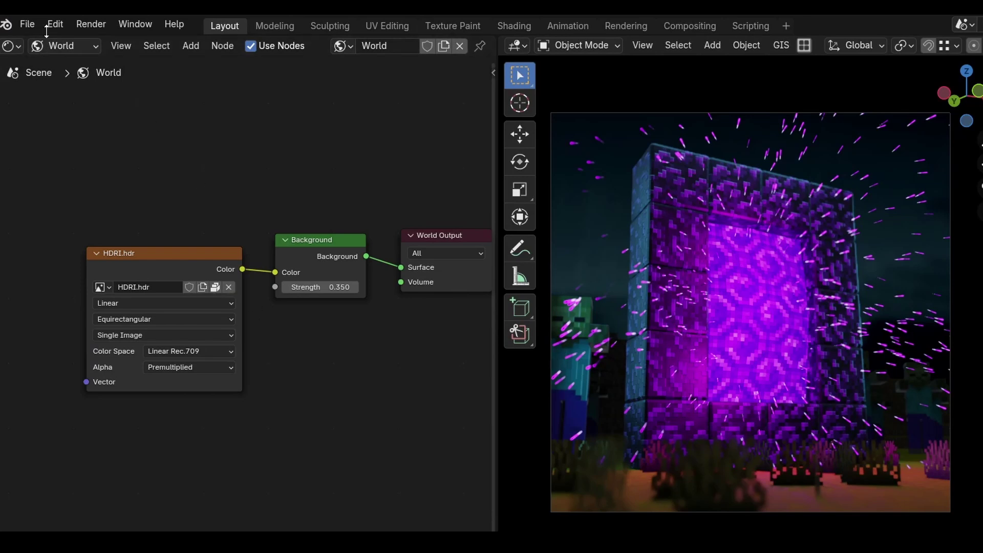
Turn on Automatically Pack Resources under File > External Data
click(27, 25)
mouse_move(97, 300)
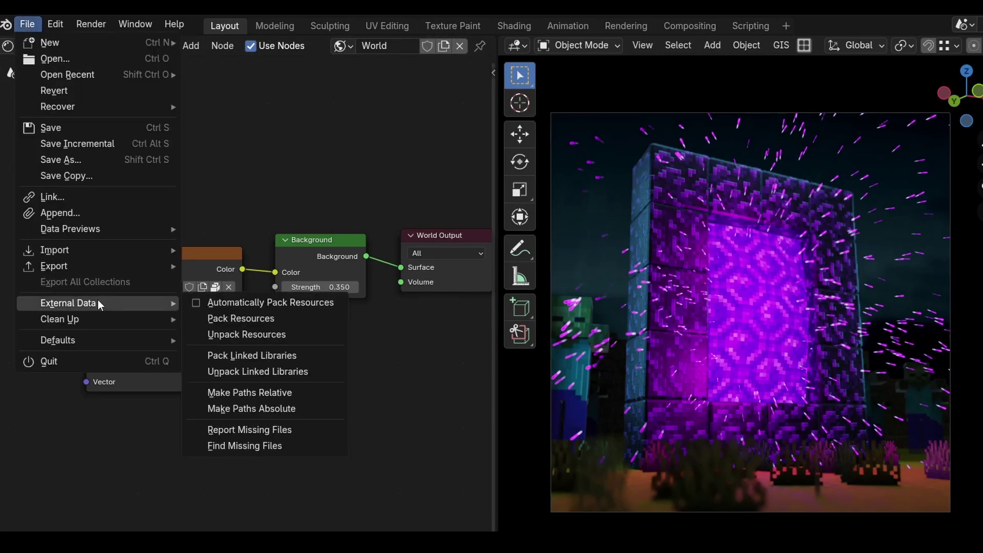
click(281, 305)
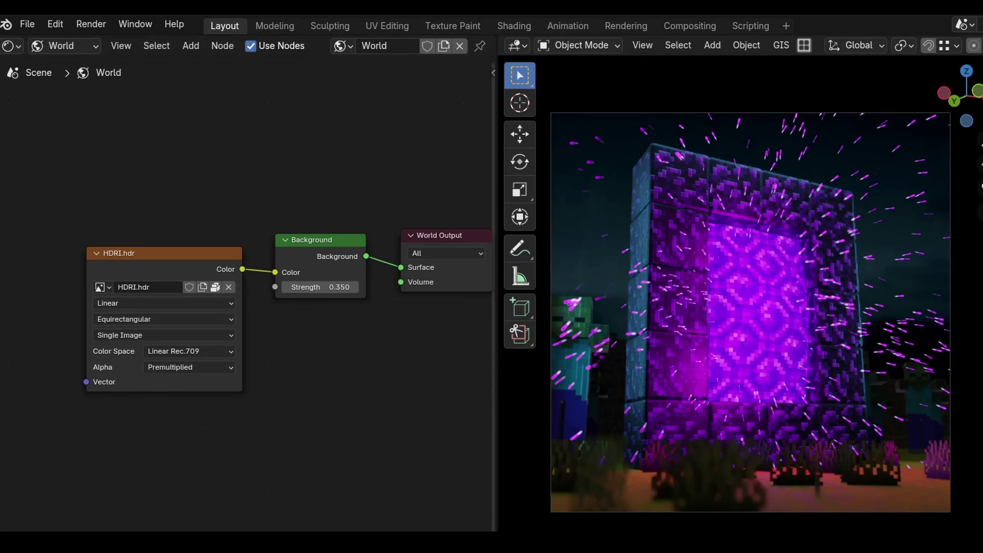